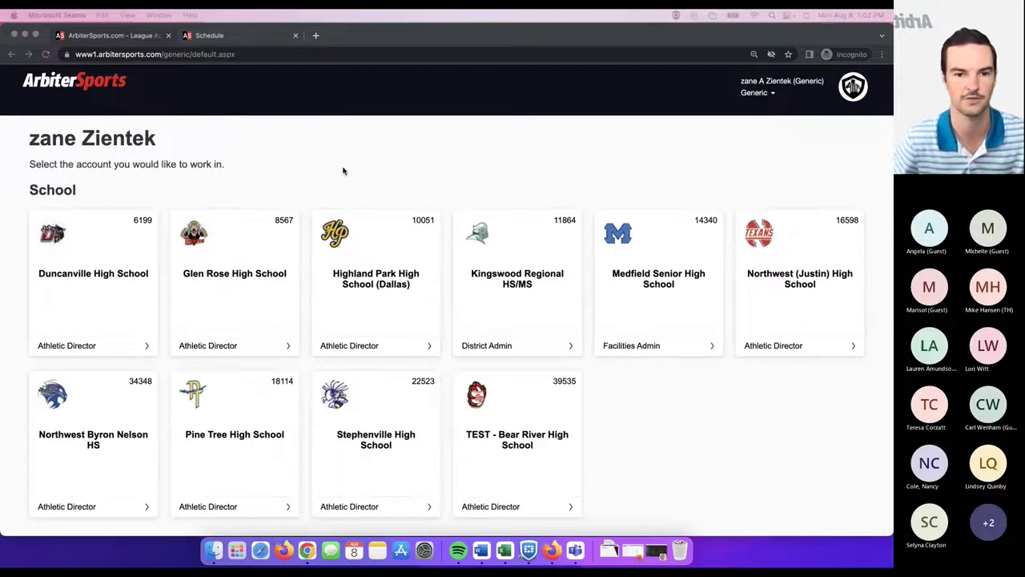
# - Open the TEST - Bear River High School account from the account list and go to its Settings page
pyautogui.scroll(-1, 240, 164)
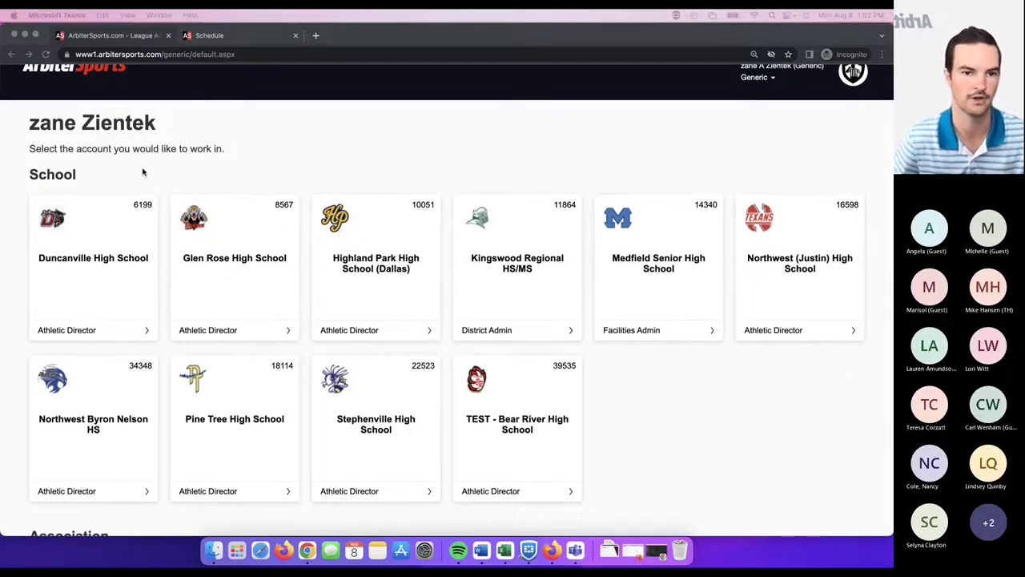
pyautogui.scroll(-2, 201, 192)
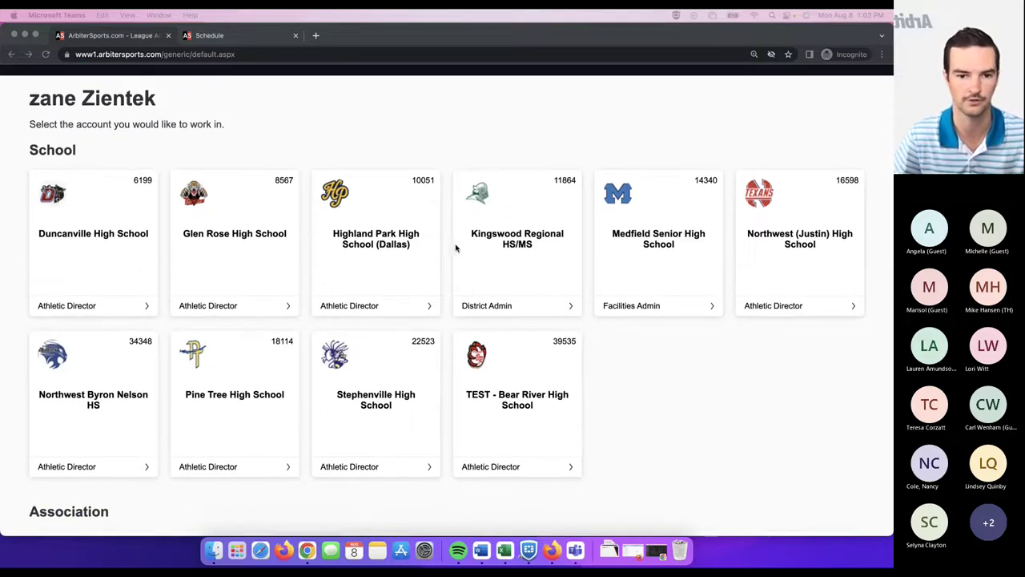
pyautogui.scroll(-4, 277, 259)
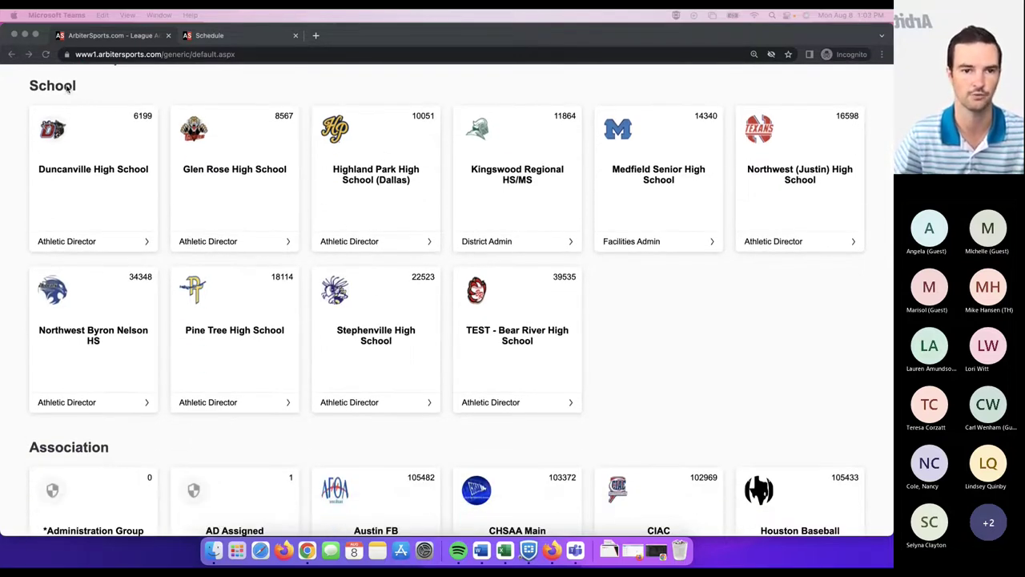
pyautogui.scroll(-7, 392, 256)
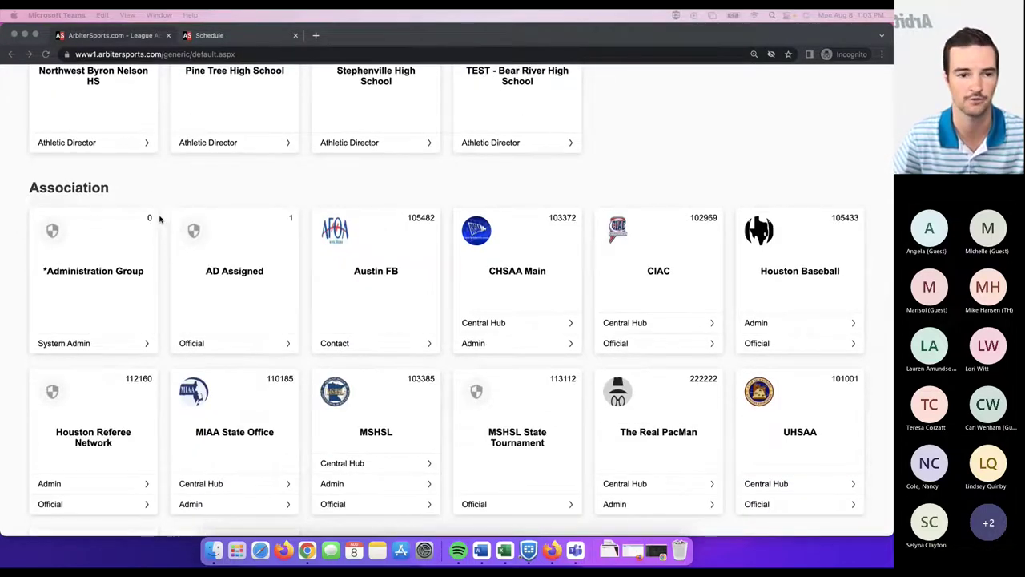
pyautogui.scroll(5, 167, 231)
pyautogui.click(516, 303)
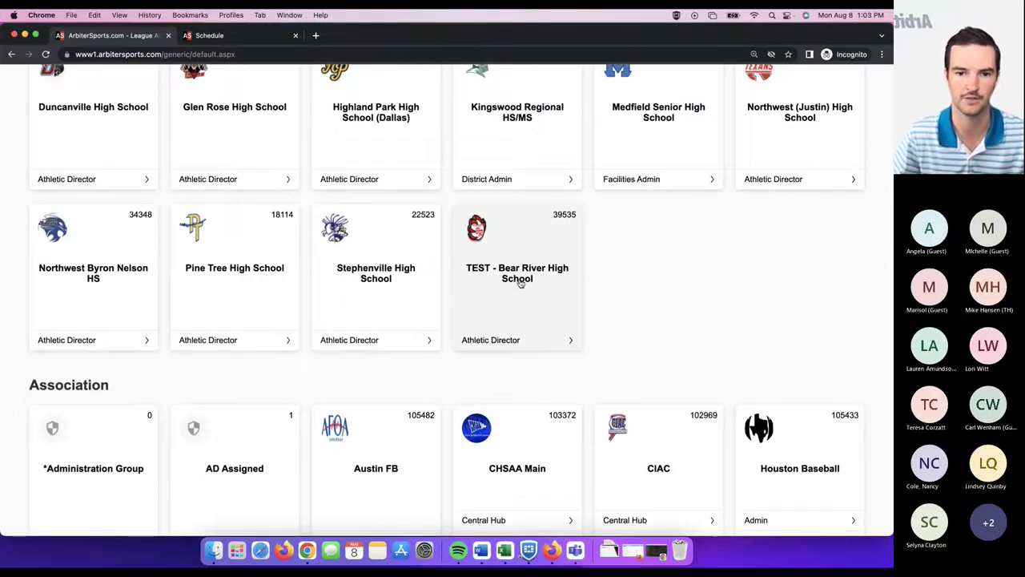
pyautogui.scroll(2, 521, 282)
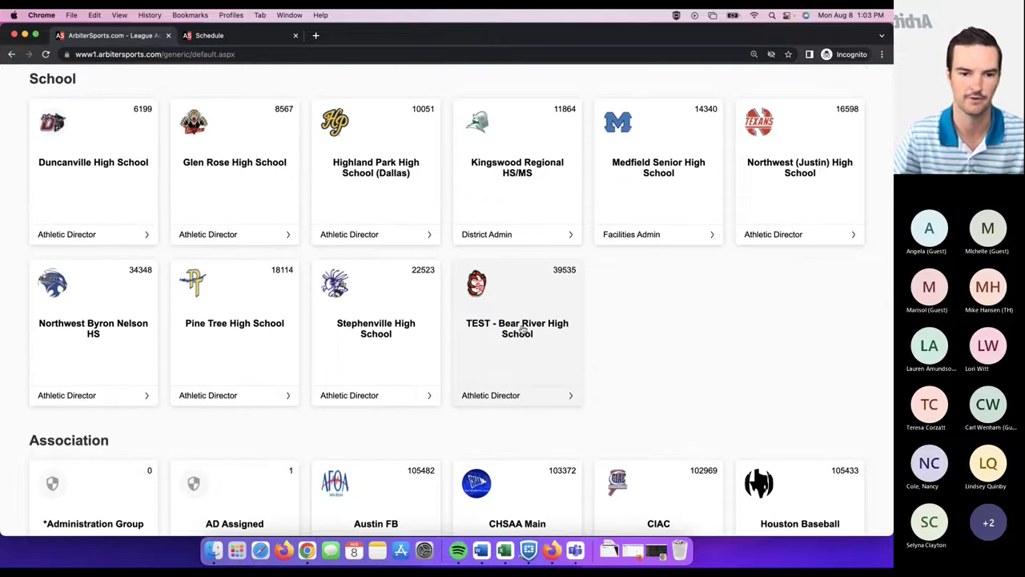
pyautogui.scroll(-8, 522, 330)
pyautogui.scroll(-2, 264, 417)
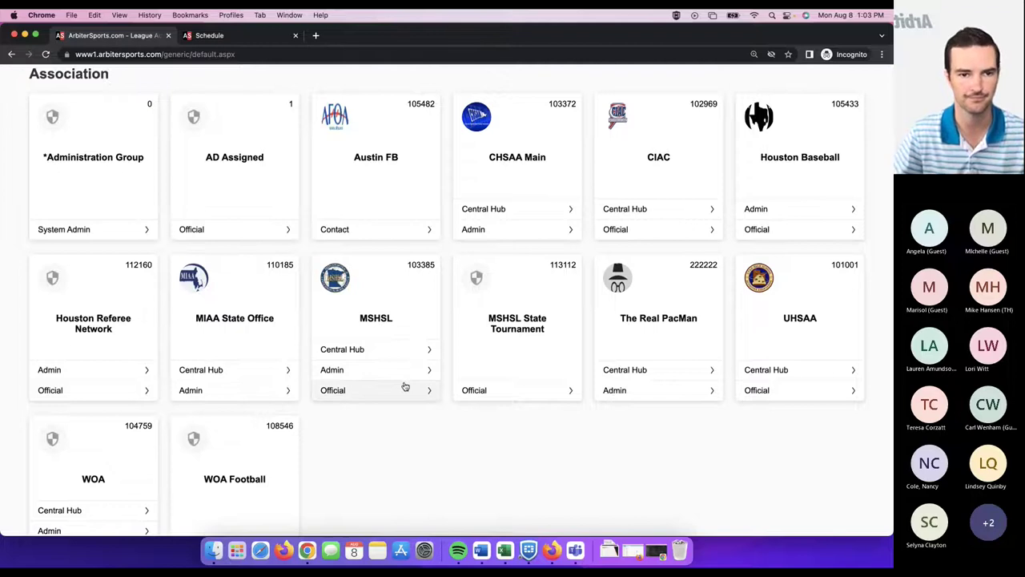
pyautogui.scroll(5, 405, 386)
pyautogui.click(538, 329)
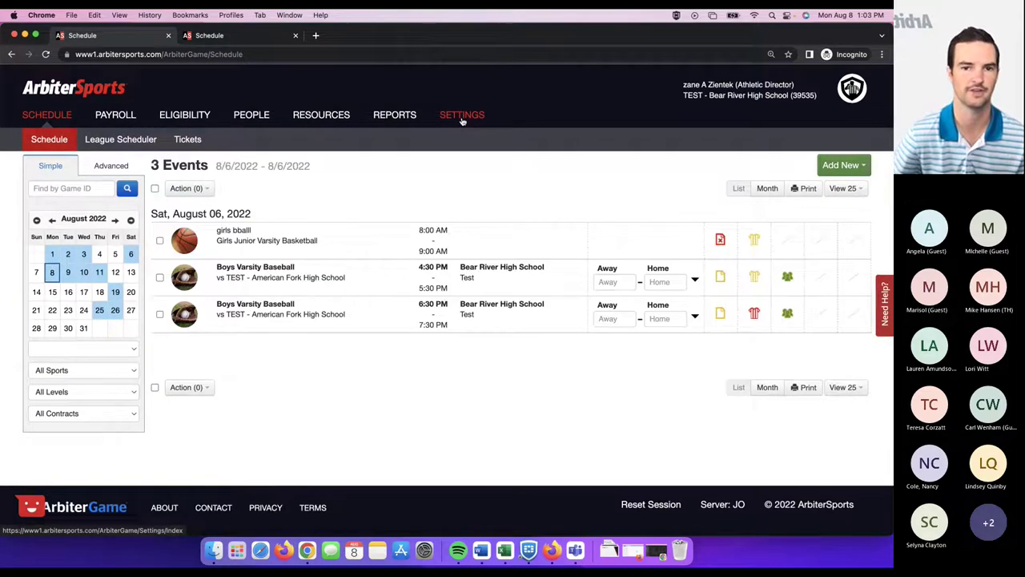
pyautogui.click(462, 117)
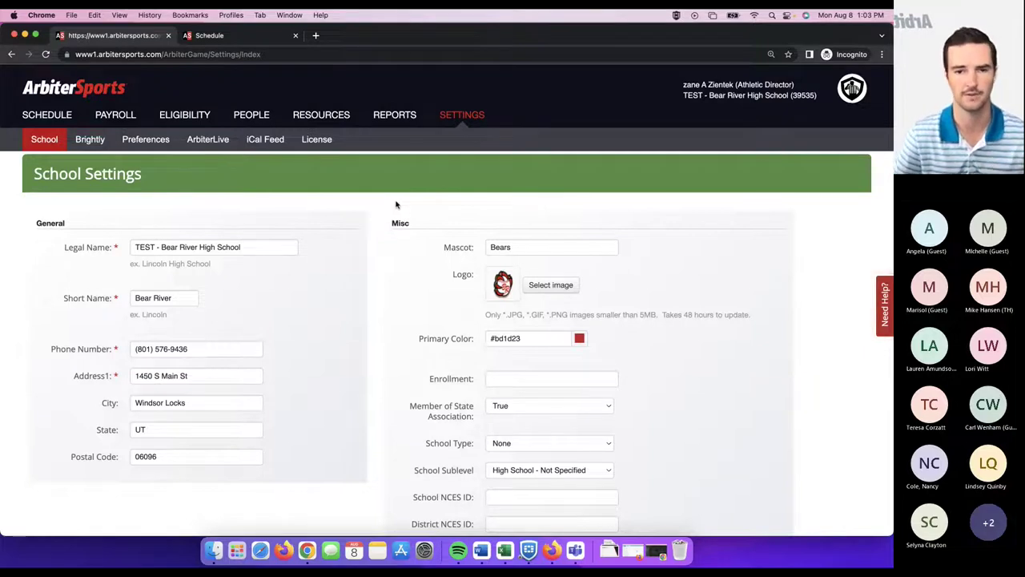
# - Review the School Settings fields: legal name, address, Bears mascot, logo and primary color #bd1d23
pyautogui.scroll(-1, 384, 202)
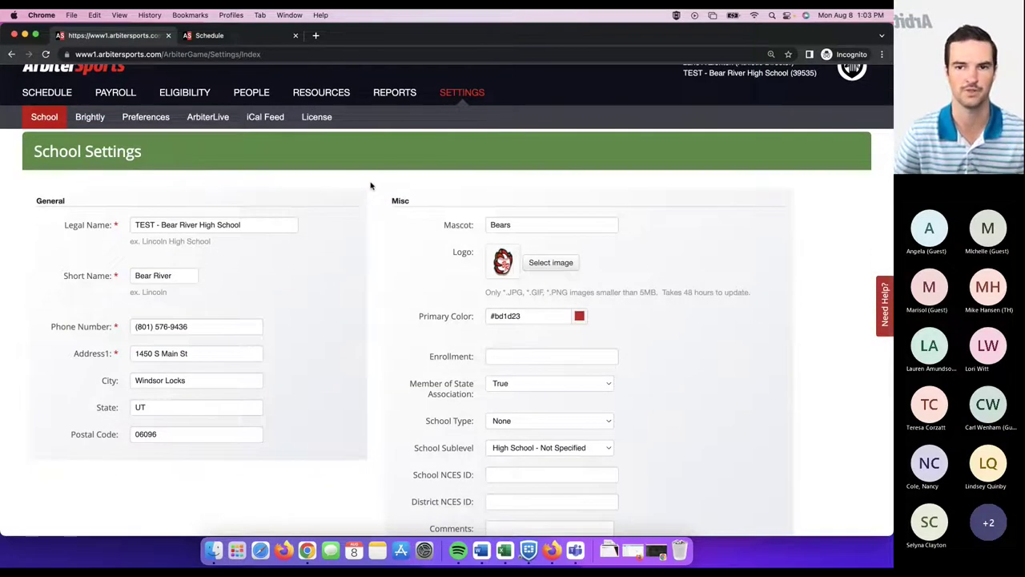
pyautogui.scroll(-1, 370, 186)
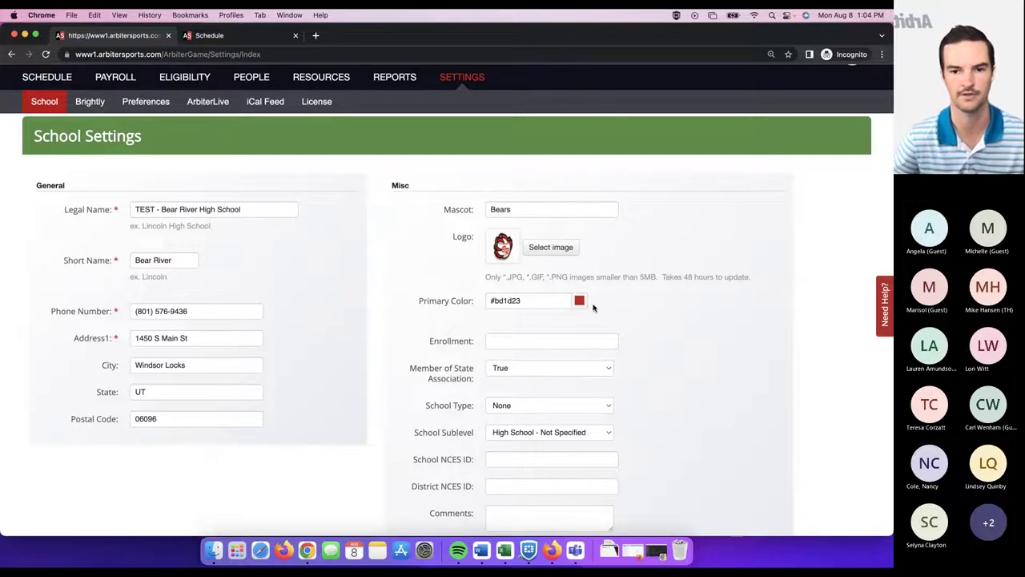
pyautogui.scroll(-2, 505, 288)
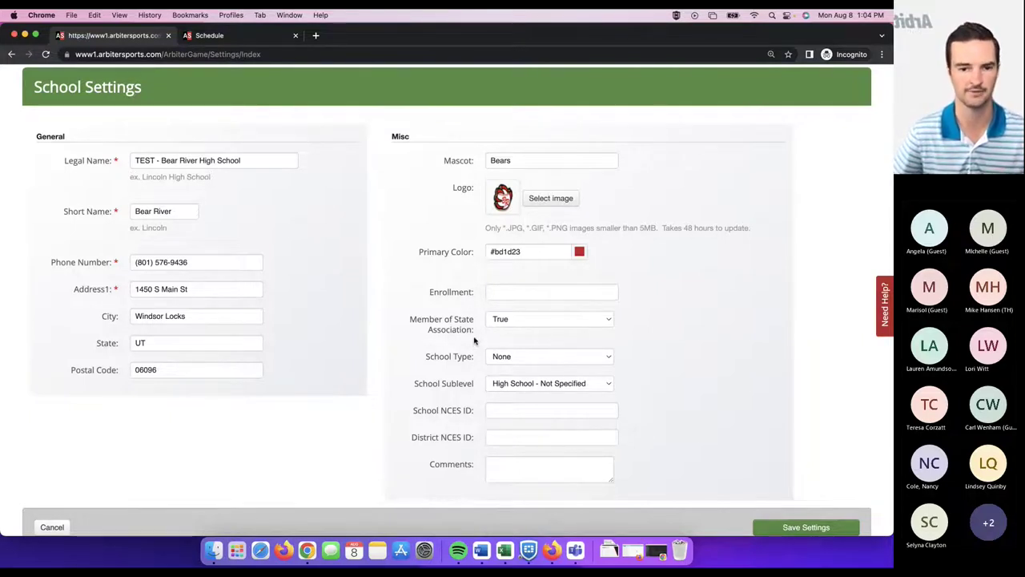
pyautogui.scroll(2, 414, 387)
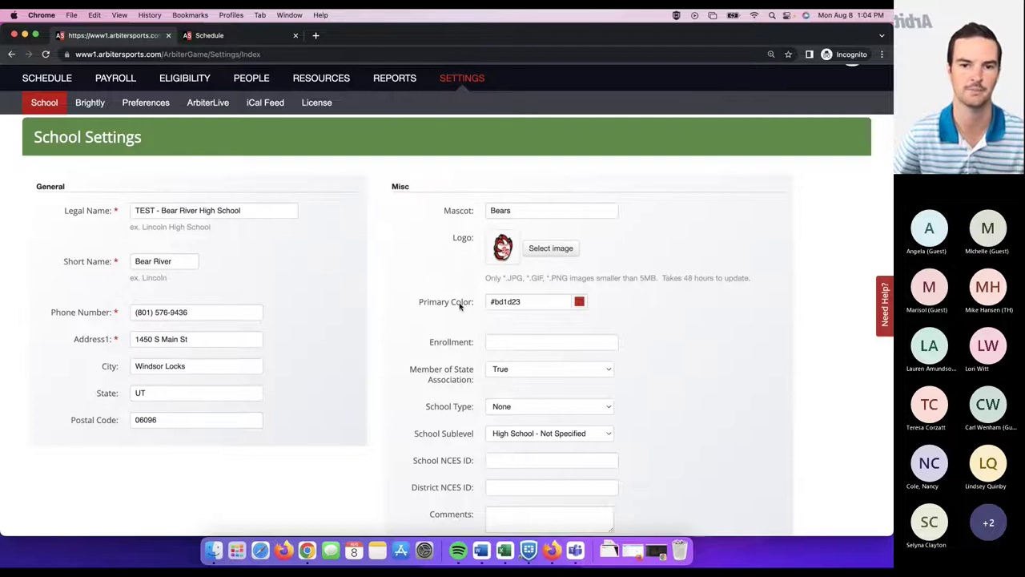
pyautogui.scroll(1, 466, 260)
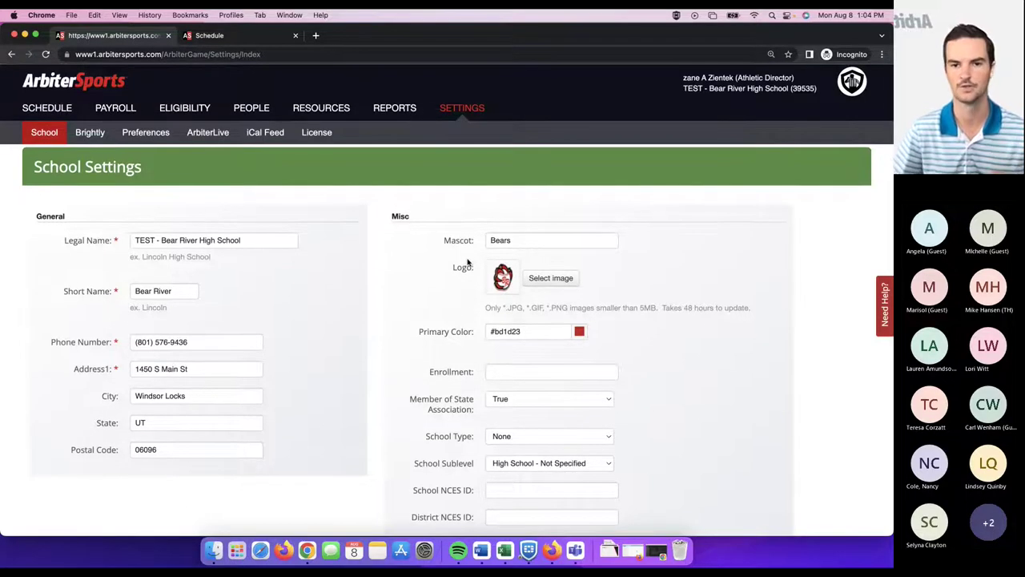
# - Show the Preferences settings, where preventing opponents from creating new teams is on
pyautogui.click(141, 133)
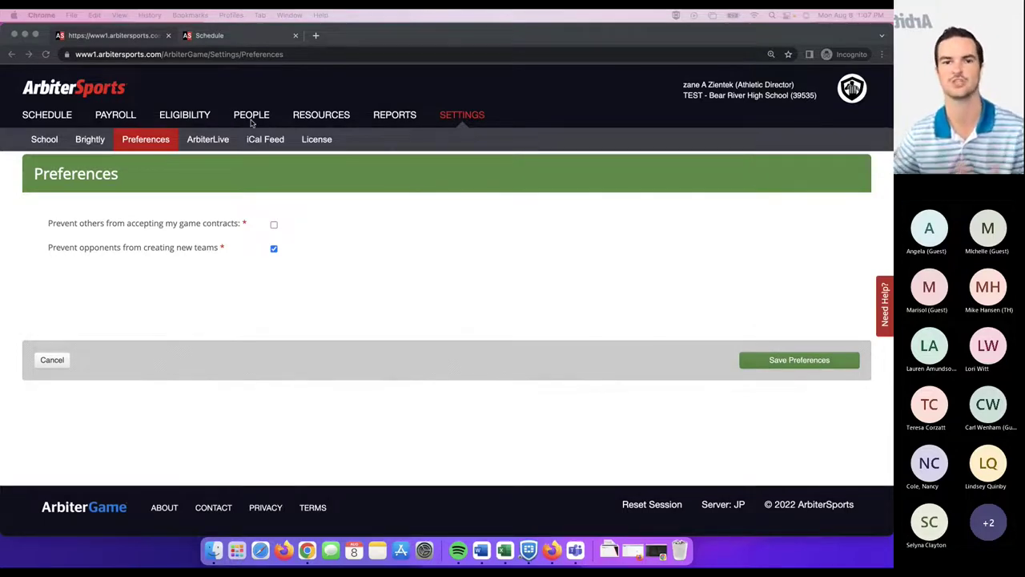
# - Open the People section's School Staff list and look through each member's title, contact details and Admin role
pyautogui.click(253, 120)
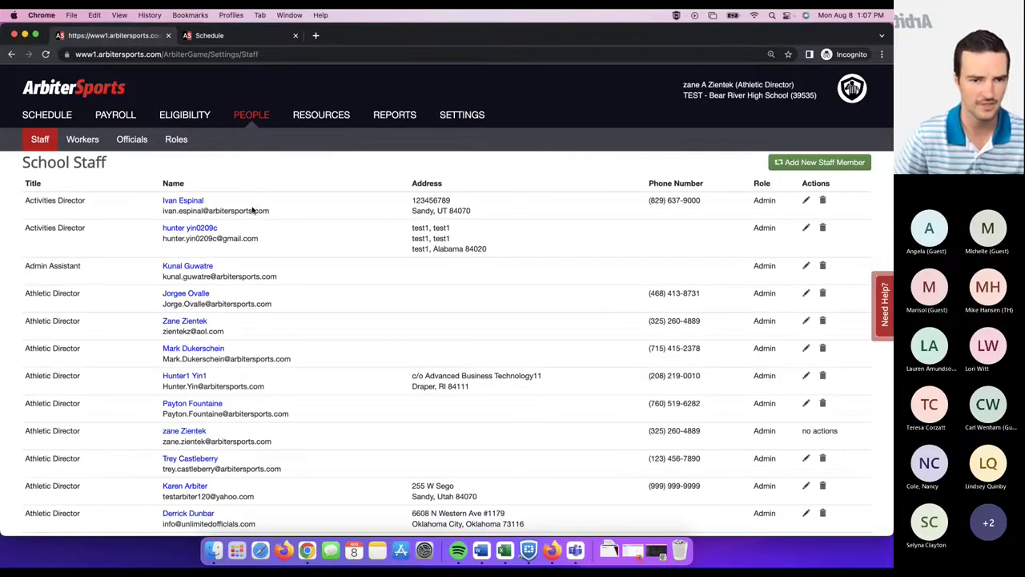
pyautogui.scroll(-1, 164, 159)
pyautogui.scroll(-1, 165, 160)
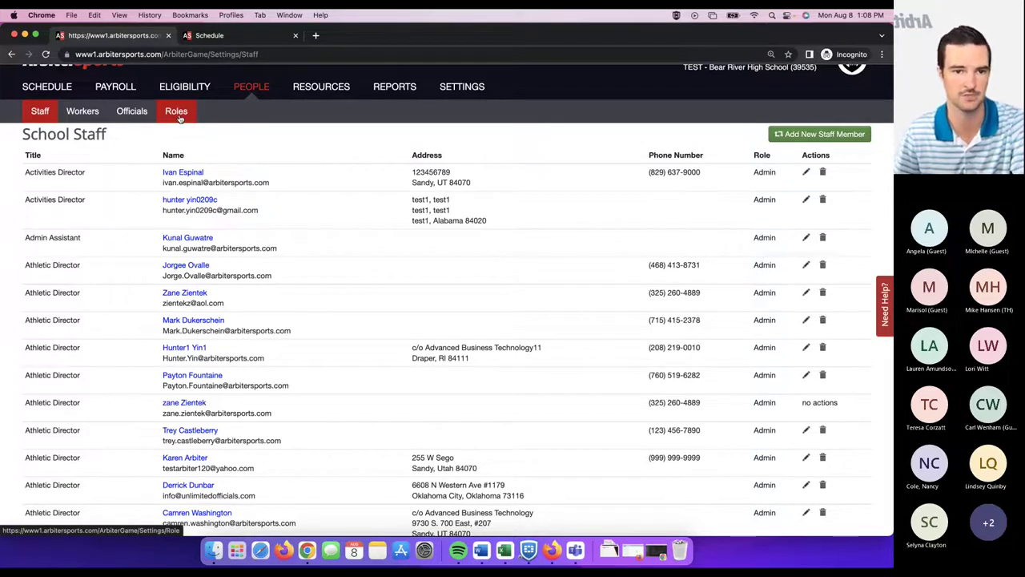
# - Show the Roles page listing the default Admin, Payor and Staff roles
pyautogui.click(177, 114)
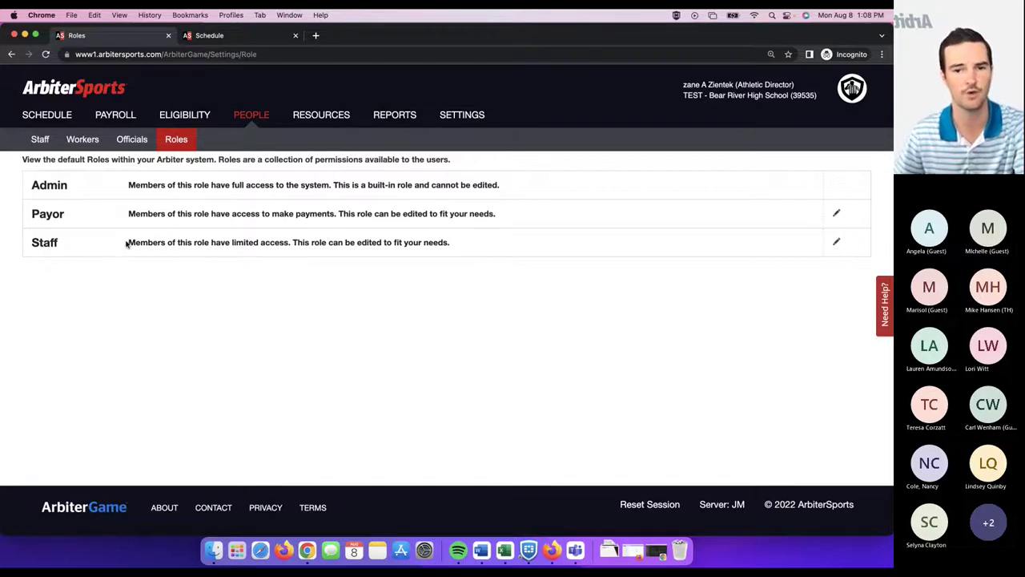
# - Open the Payor role and look through its permission settings
pyautogui.click(837, 213)
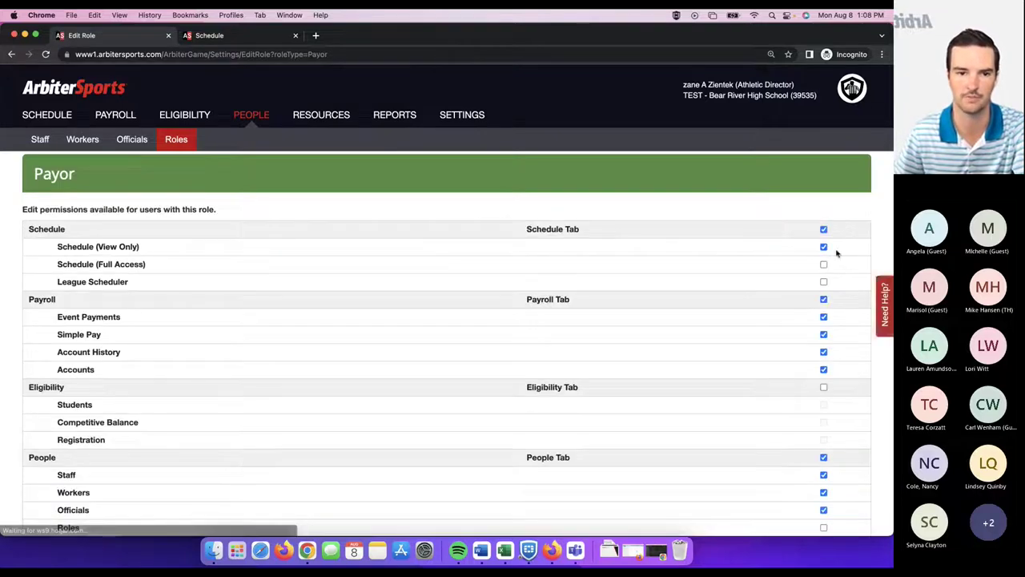
pyautogui.scroll(-1, 320, 192)
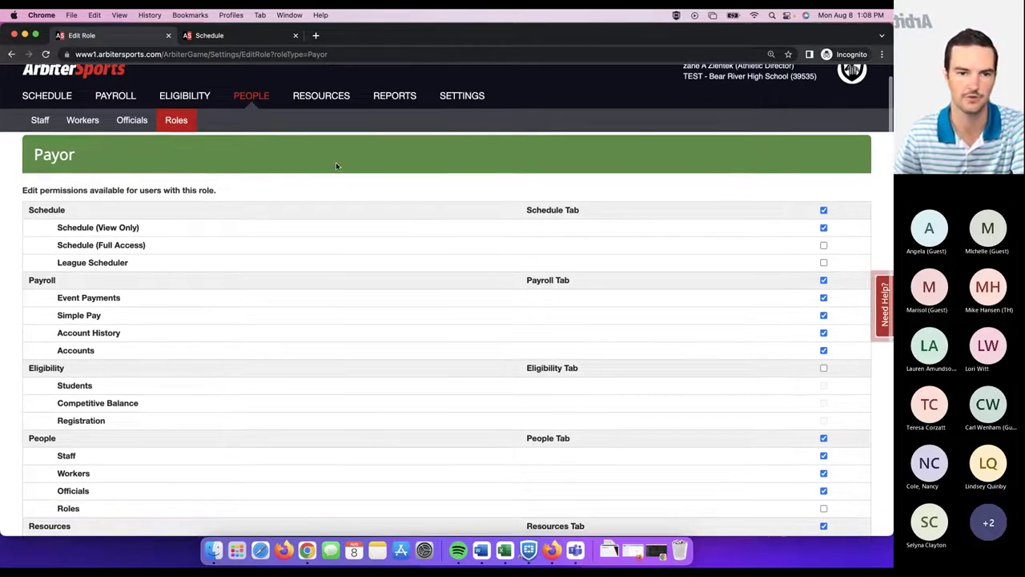
pyautogui.scroll(-3, 328, 160)
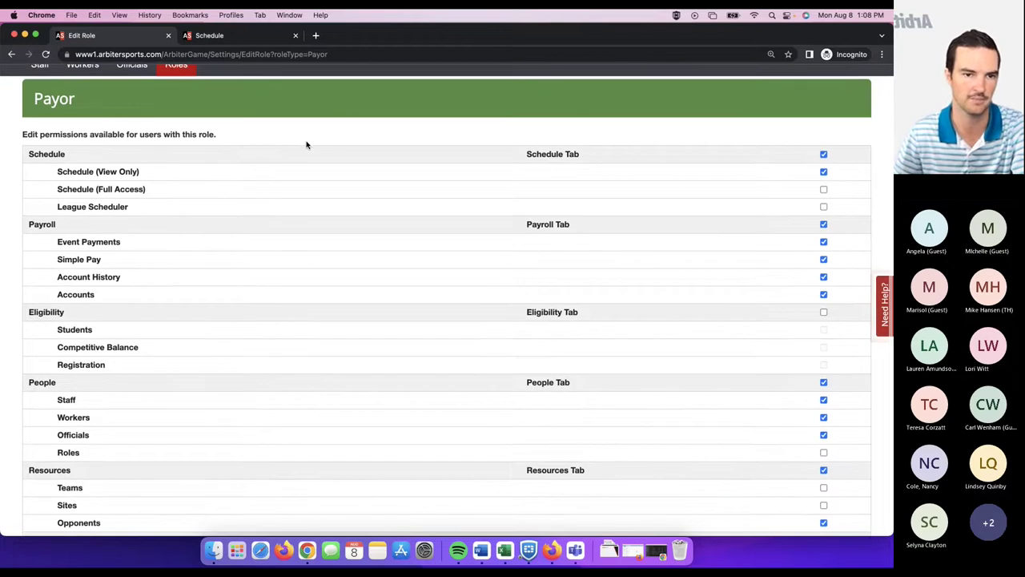
pyautogui.scroll(-2, 306, 145)
pyautogui.scroll(3, 306, 142)
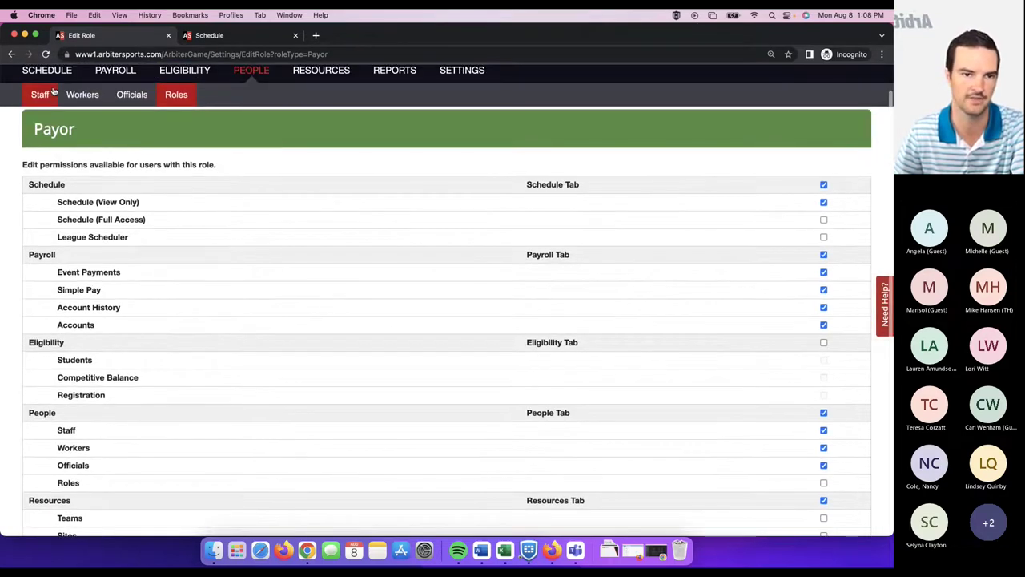
pyautogui.scroll(-1, 160, 185)
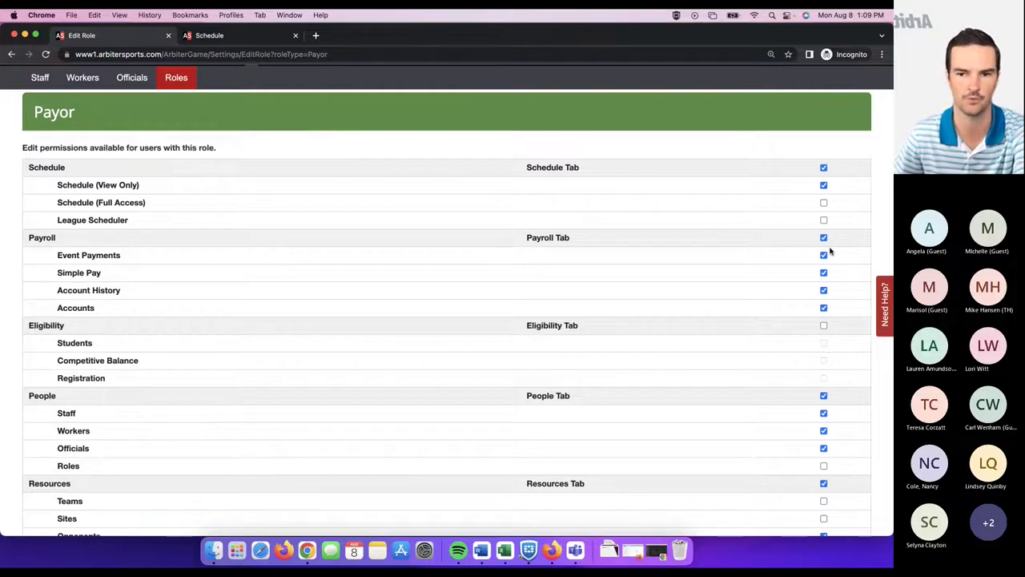
pyautogui.scroll(-1, 829, 252)
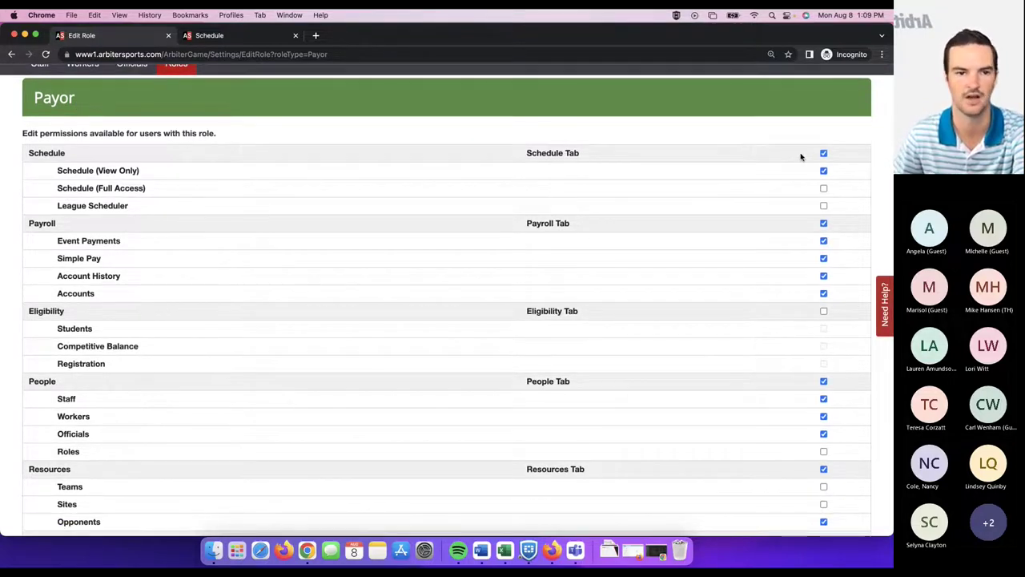
pyautogui.scroll(-5, 817, 152)
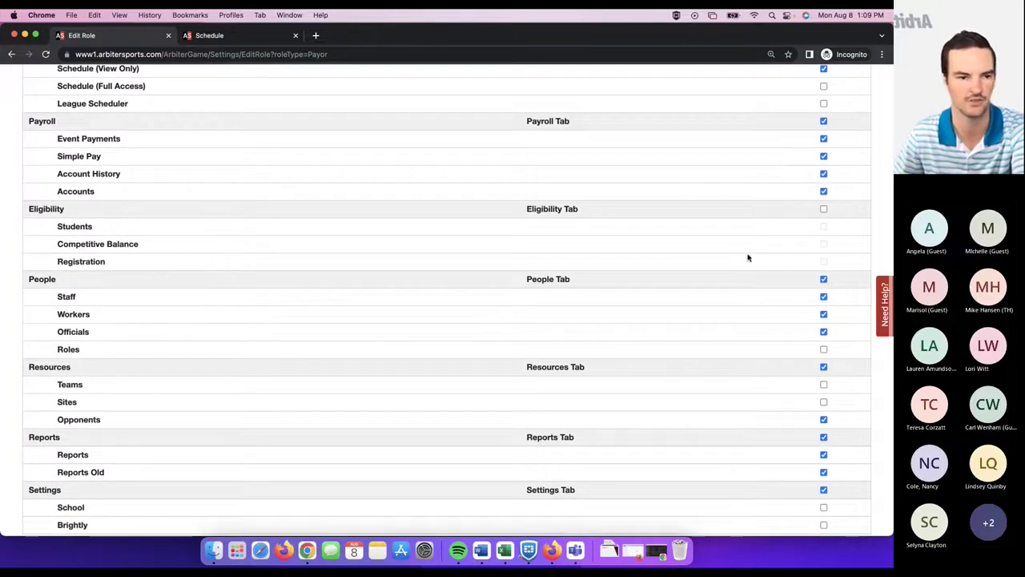
pyautogui.scroll(3, 767, 330)
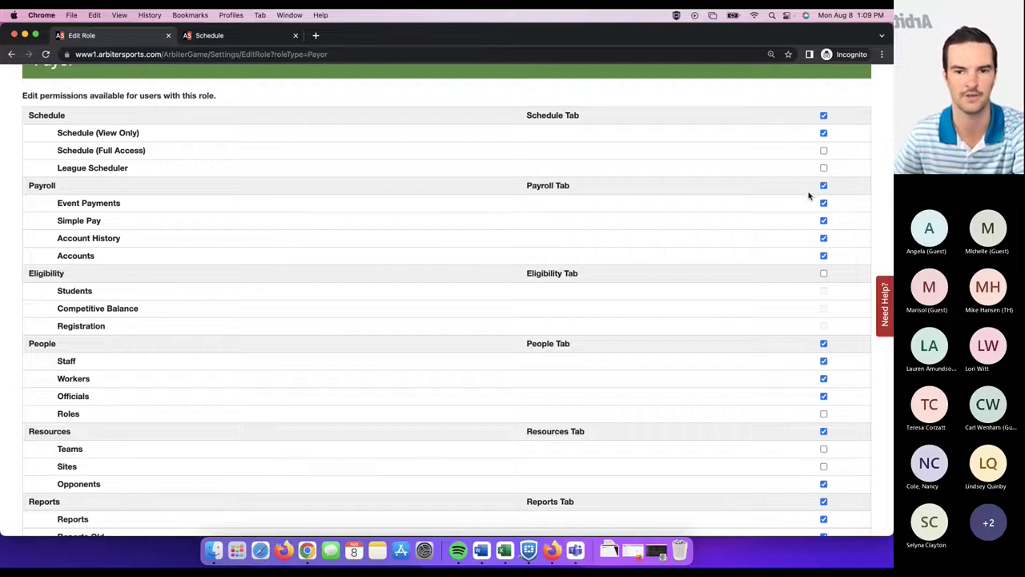
# - Go back to the roles list and open the Staff role's permissions
pyautogui.scroll(-3, 788, 232)
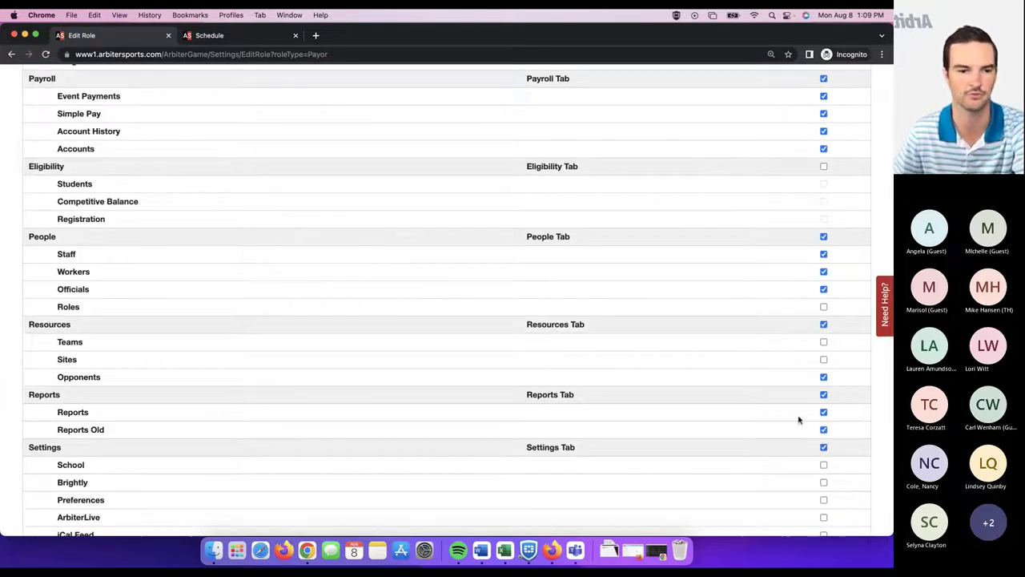
pyautogui.scroll(5, 786, 422)
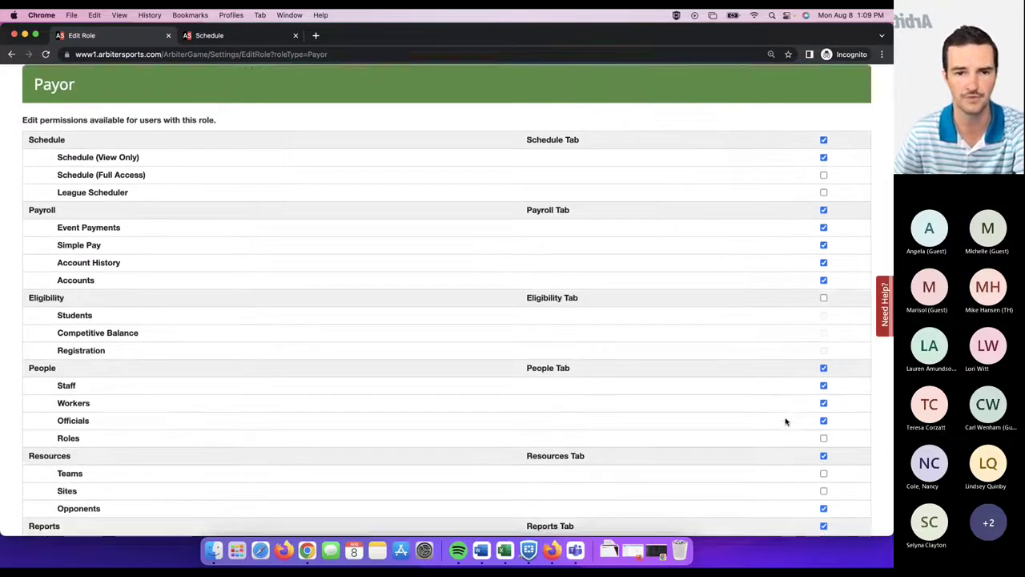
pyautogui.click(176, 120)
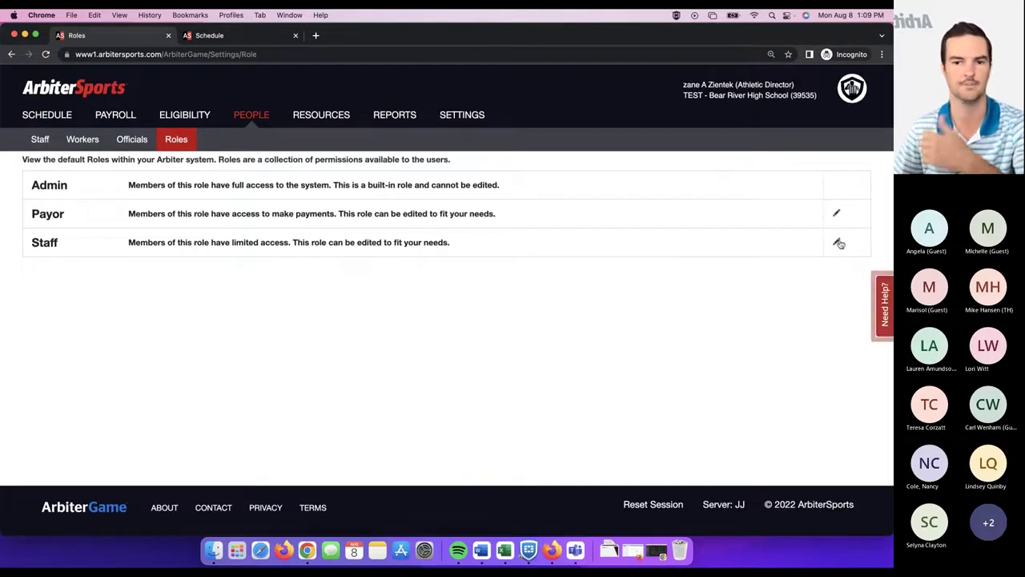
pyautogui.click(838, 242)
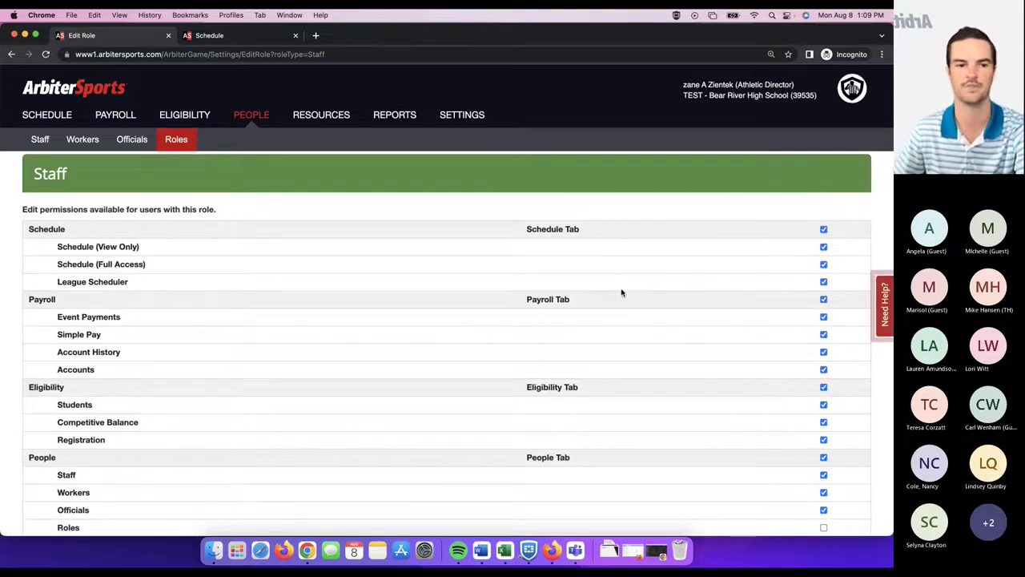
# - Check the Staff role's Schedule, Payroll, Eligibility and People permissions, then return to School Staff
pyautogui.scroll(-1, 626, 279)
pyautogui.scroll(-1, 626, 279)
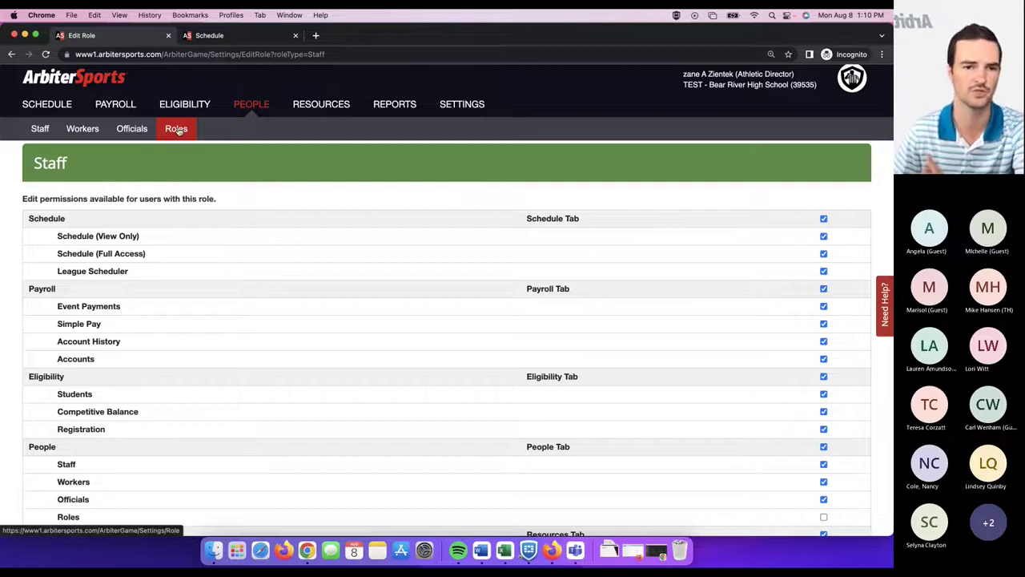
pyautogui.click(40, 129)
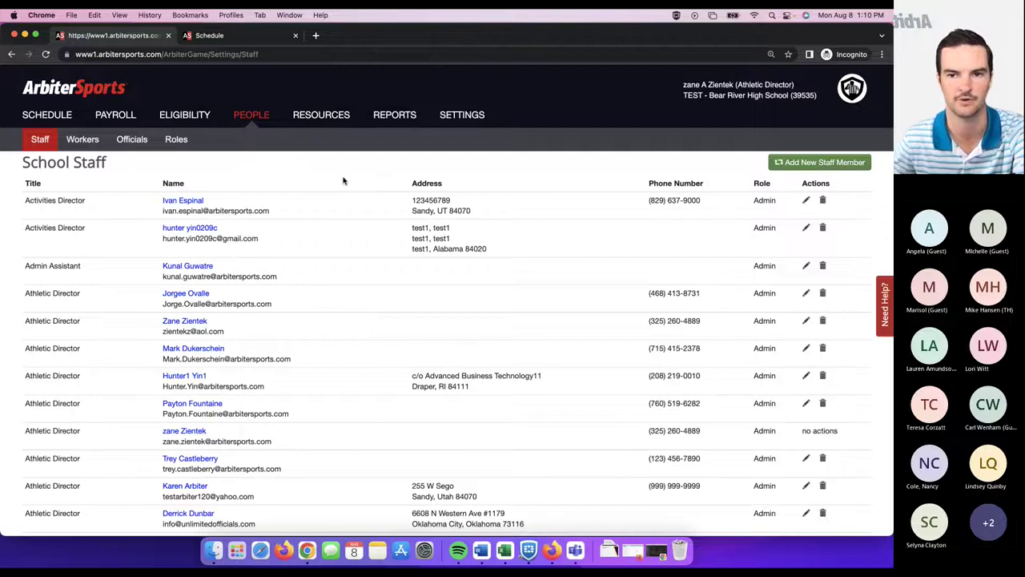
# - Start a new staff member by entering their Gmail address, correcting a typo, and looking it up
pyautogui.click(805, 164)
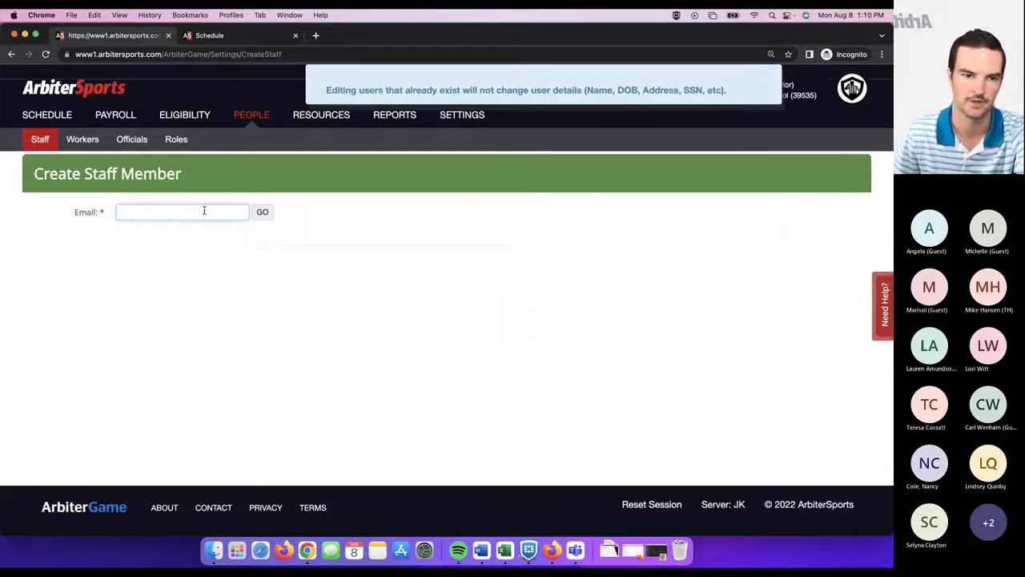
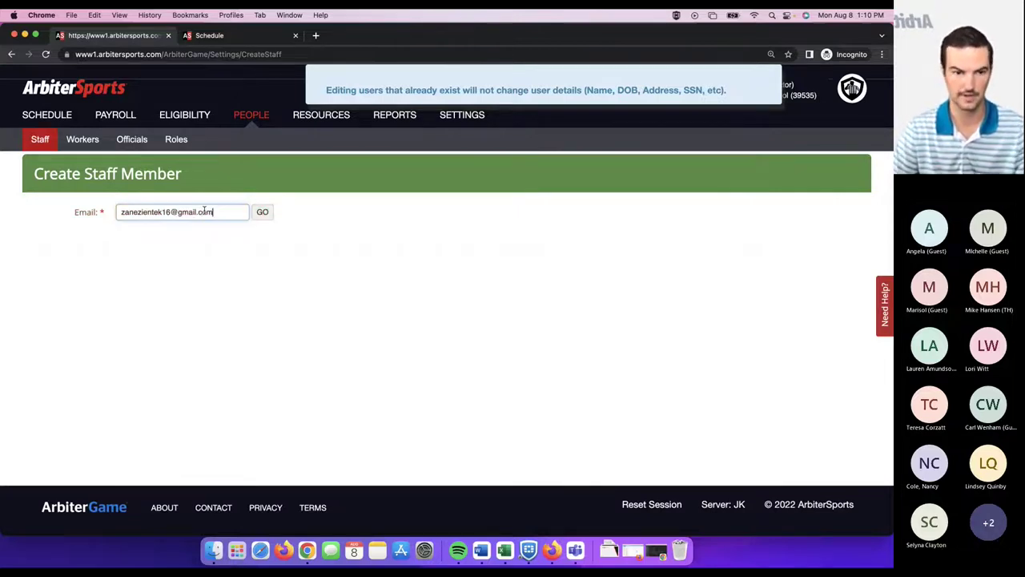
pyautogui.click(263, 212)
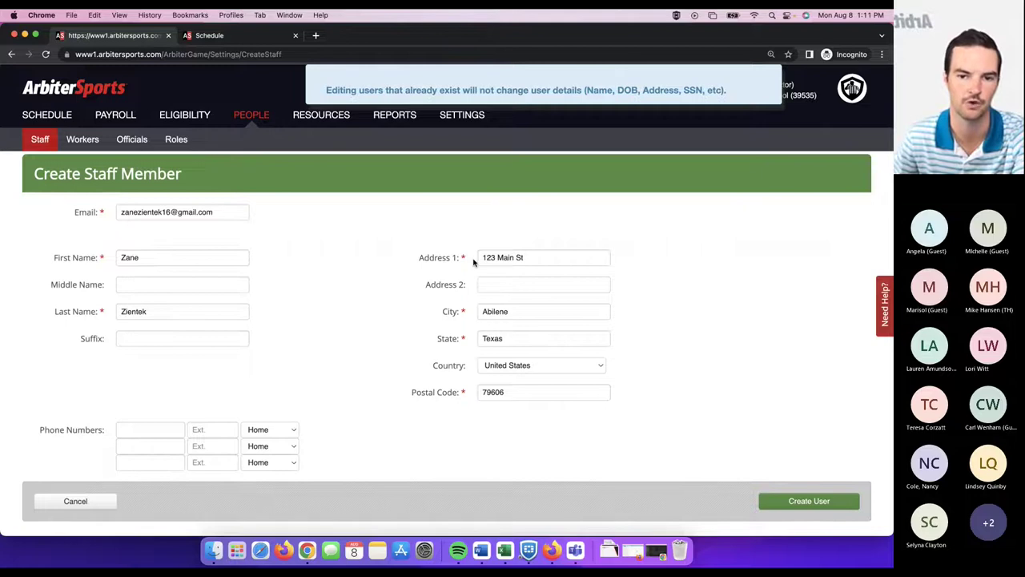
# - Create the staff user with title District Admin and role Payor, then go back to School Staff
pyautogui.click(818, 501)
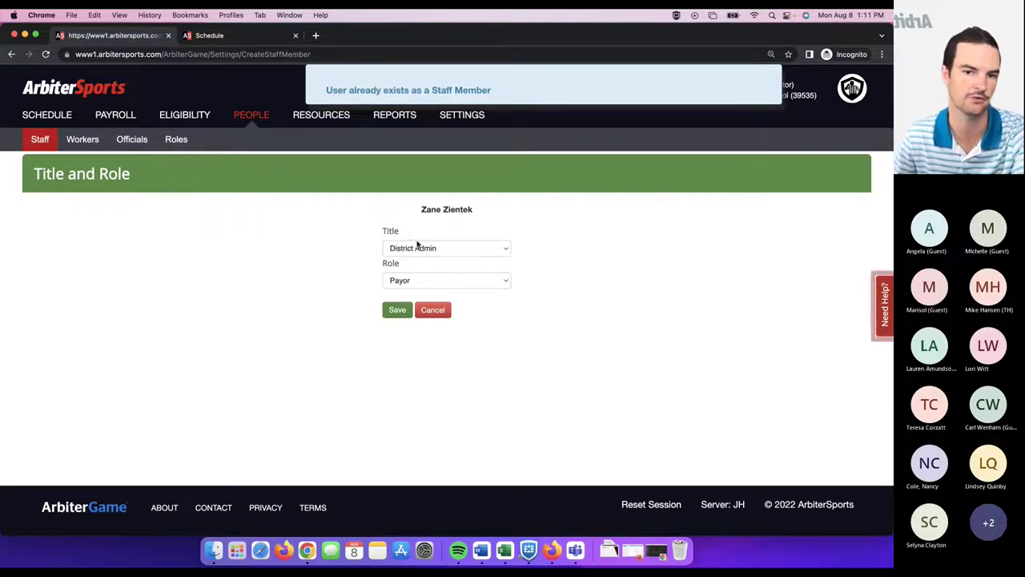
pyautogui.click(450, 249)
pyautogui.click(450, 249)
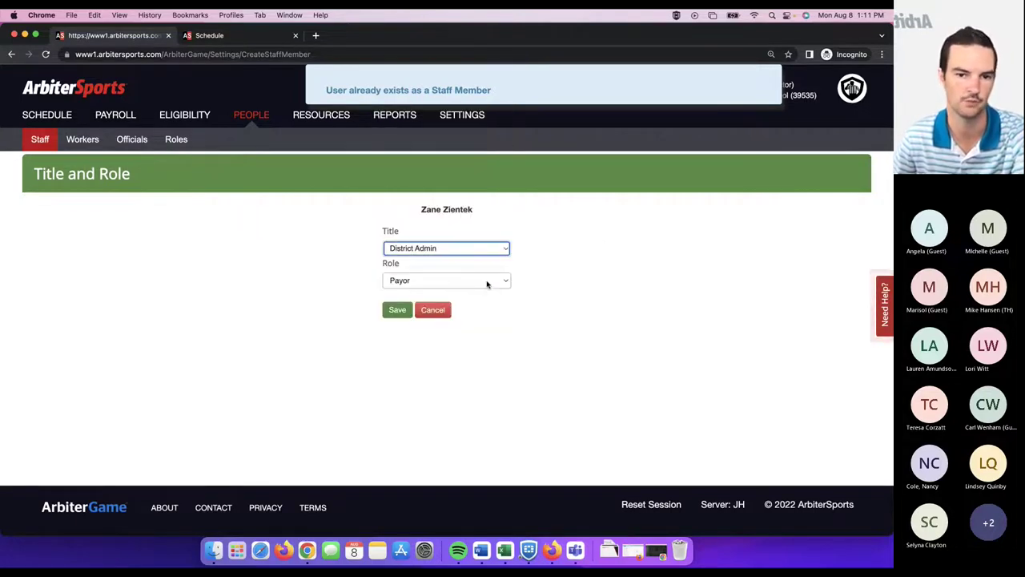
pyautogui.click(485, 281)
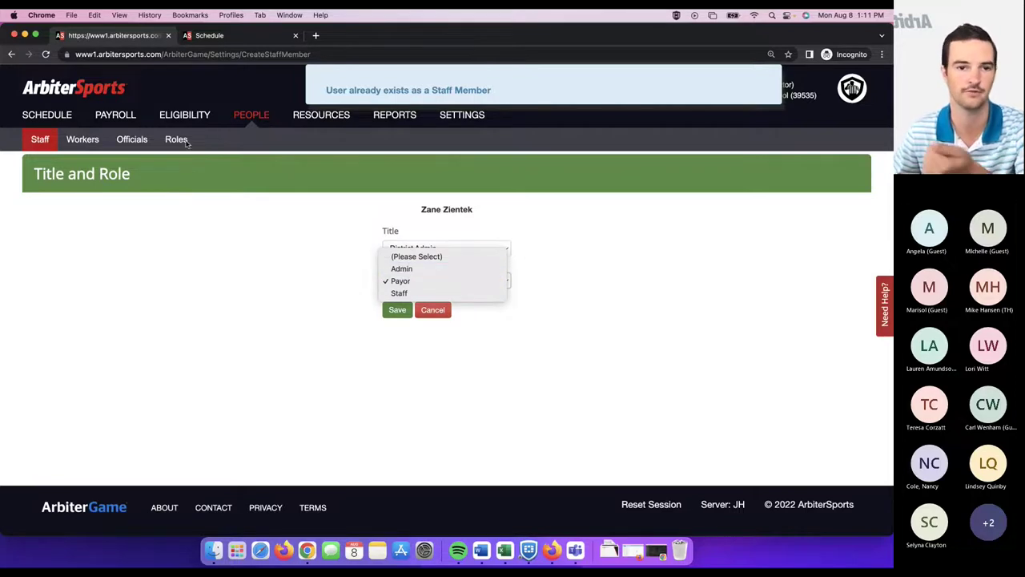
pyautogui.click(529, 278)
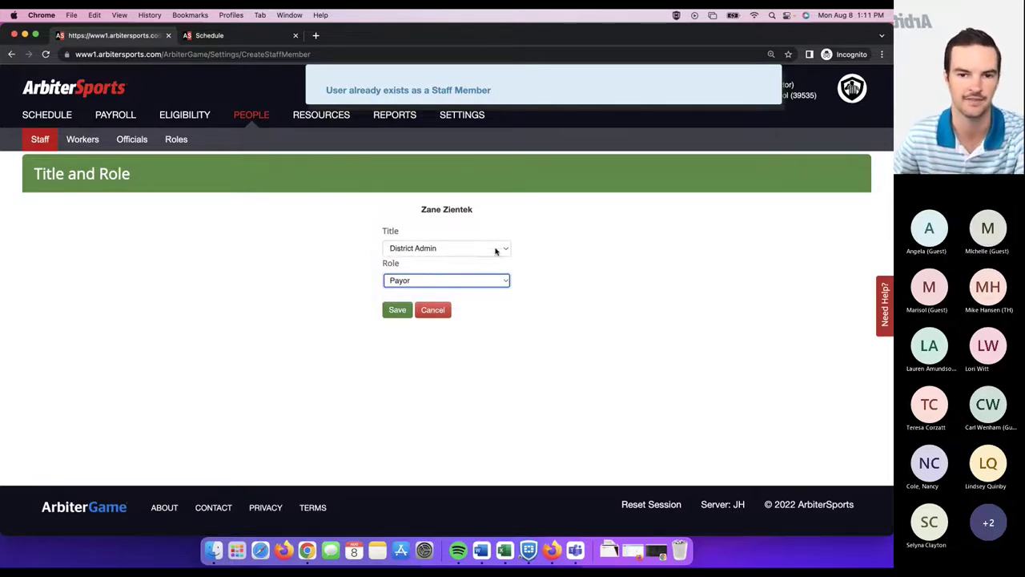
pyautogui.click(498, 249)
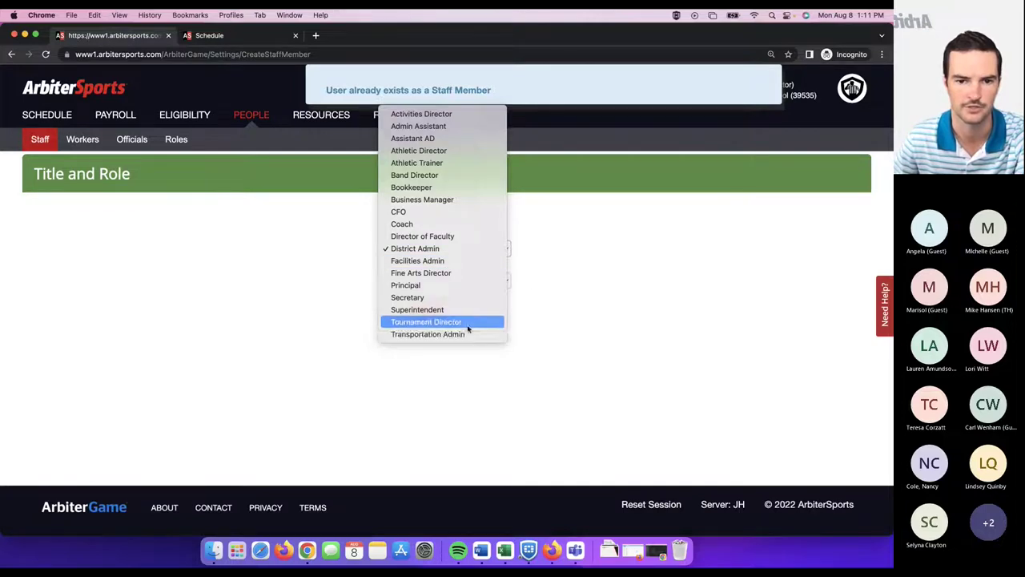
pyautogui.click(565, 298)
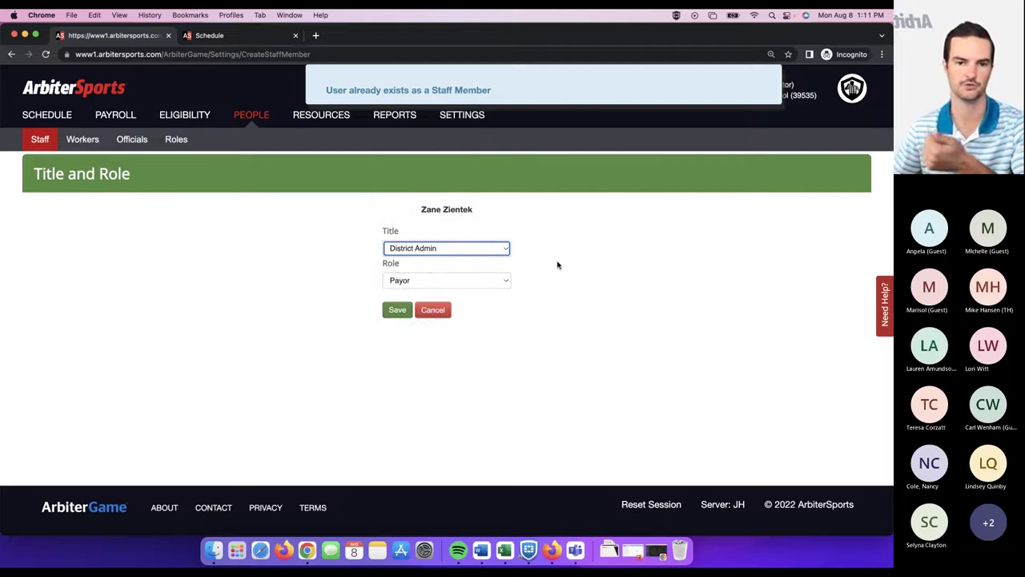
pyautogui.click(503, 255)
pyautogui.click(575, 293)
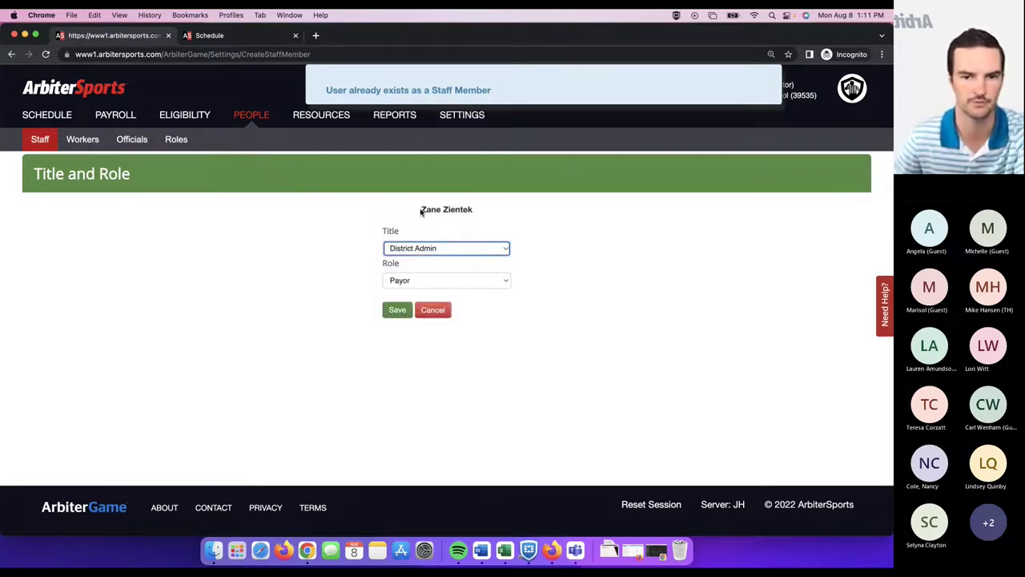
pyautogui.click(37, 140)
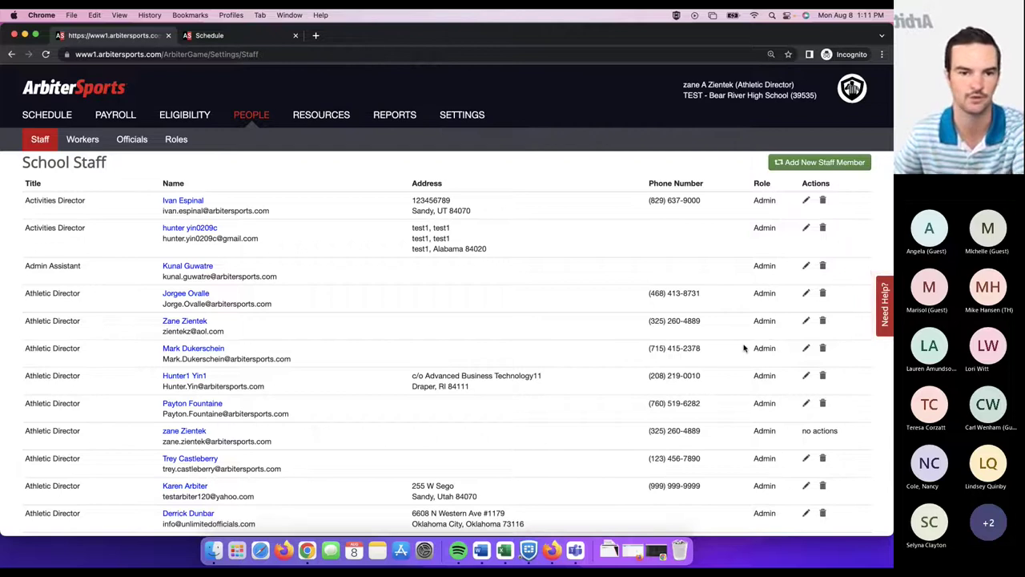
pyautogui.scroll(-5, 744, 345)
pyautogui.scroll(-3, 745, 345)
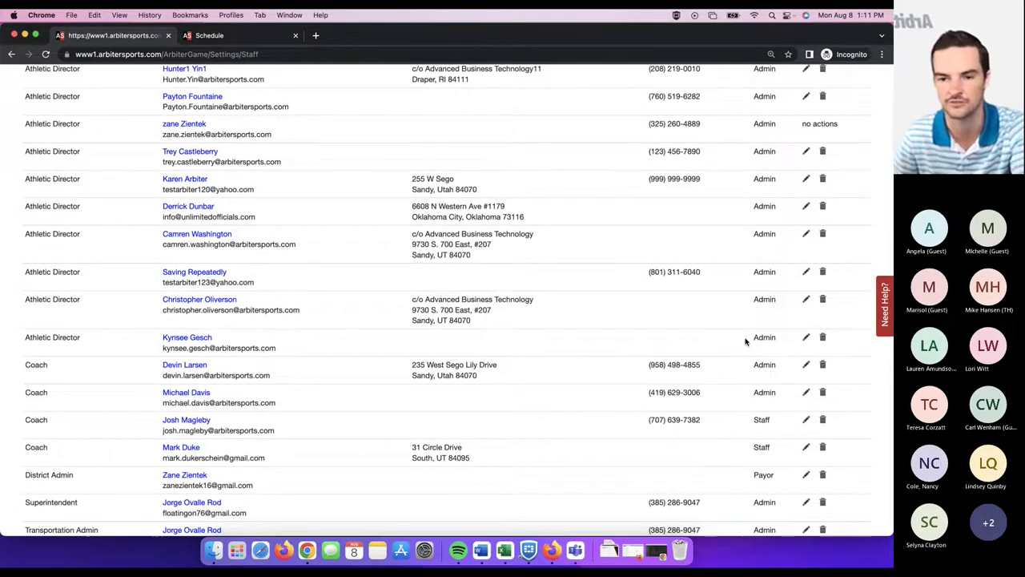
pyautogui.click(806, 338)
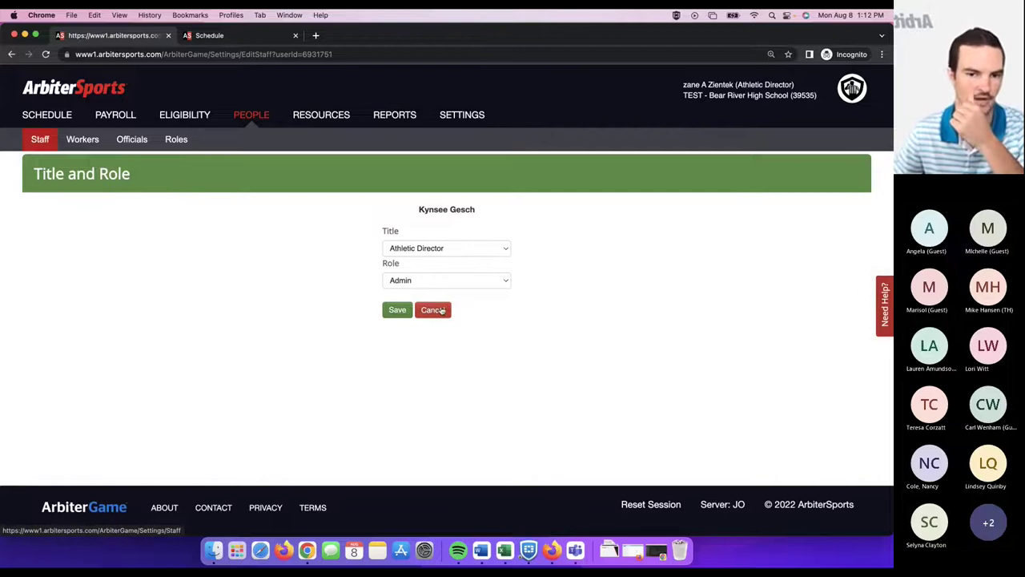
pyautogui.click(442, 310)
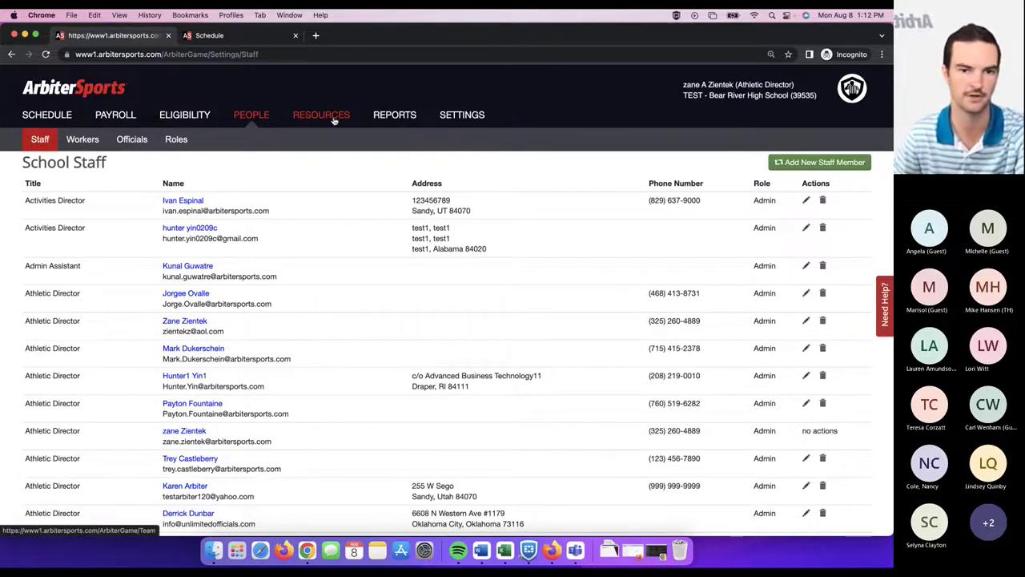
# - Go to Resources and show the Opponents list of 17 schools
pyautogui.click(334, 119)
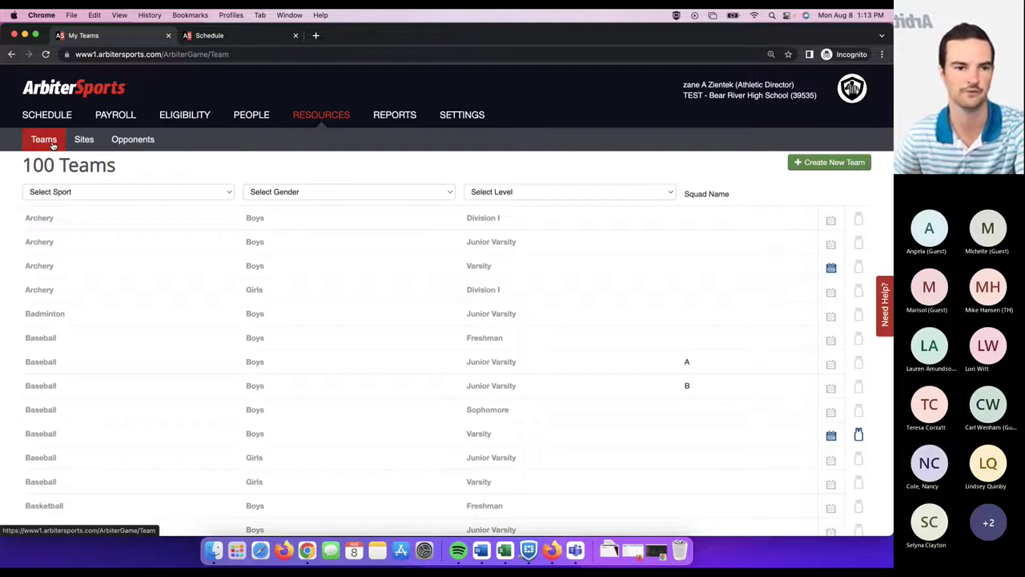
pyautogui.click(140, 142)
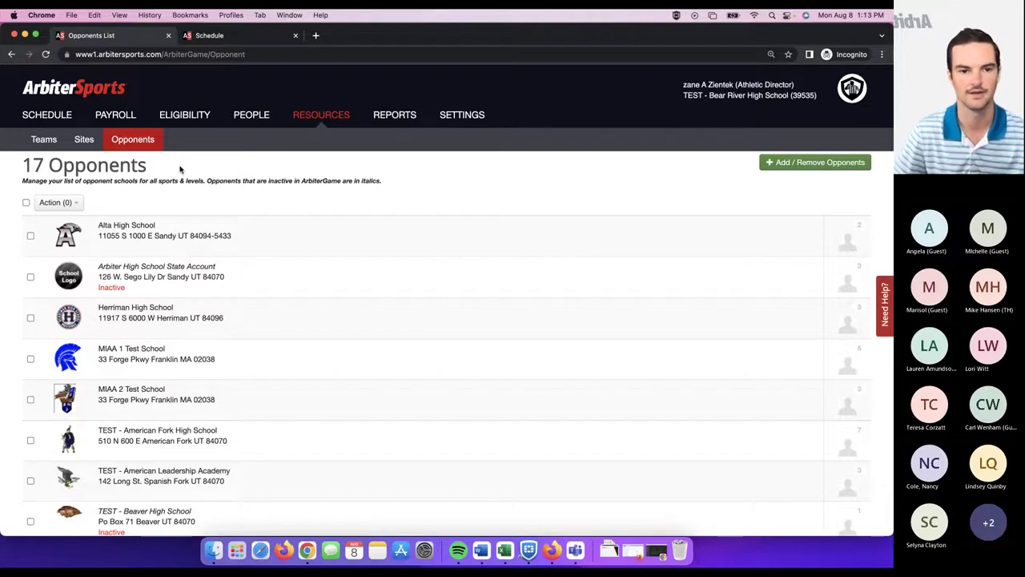
# - Select Alta High School and view its contacts through Action > Email
pyautogui.scroll(-1, 181, 168)
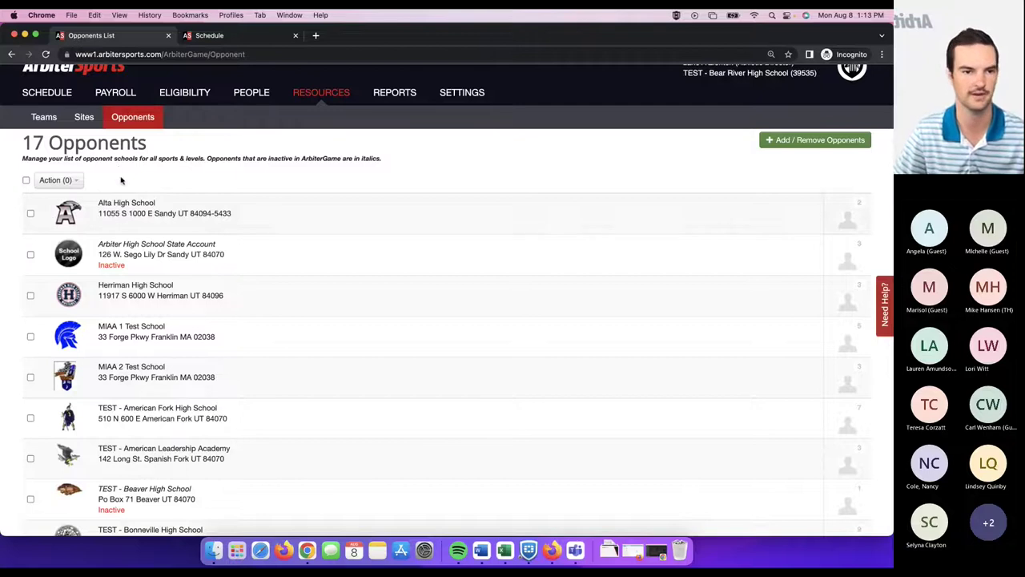
pyautogui.click(31, 213)
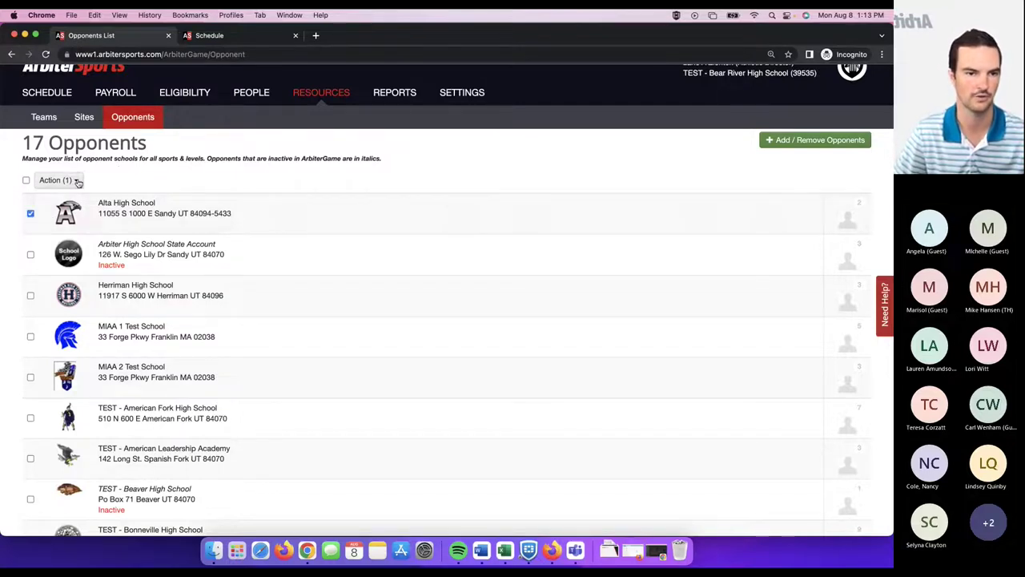
pyautogui.click(75, 180)
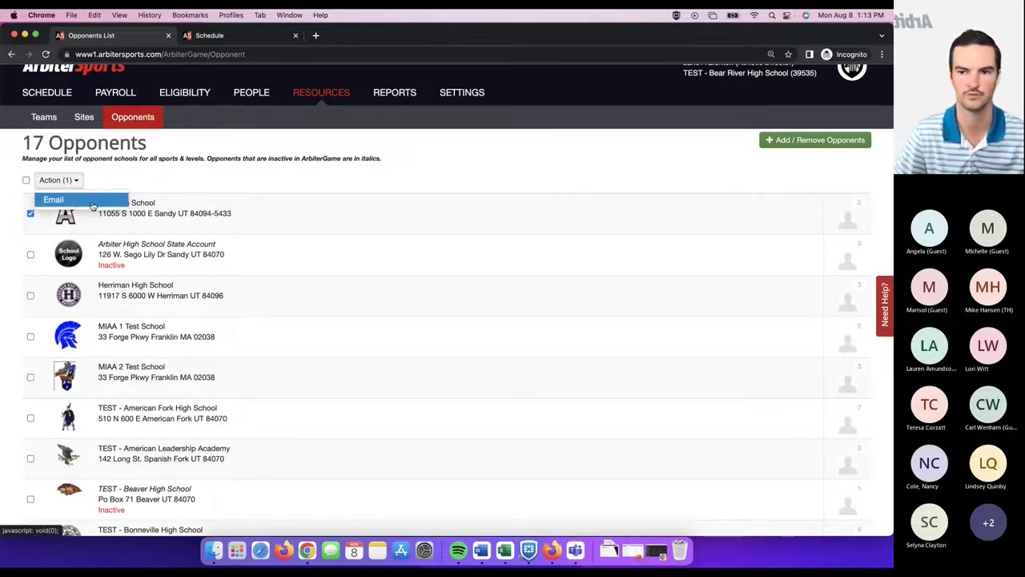
pyautogui.click(857, 228)
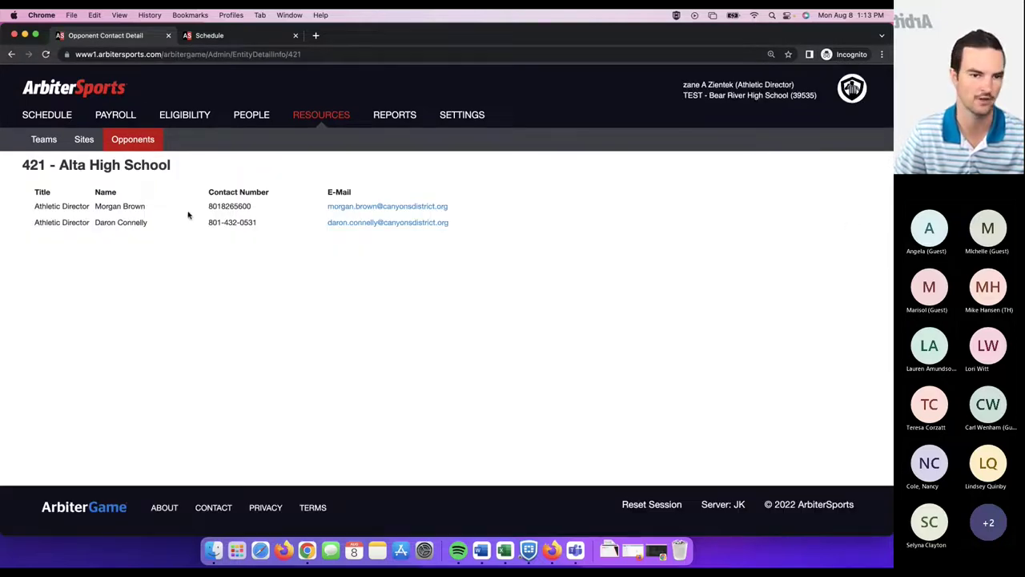
pyautogui.click(133, 139)
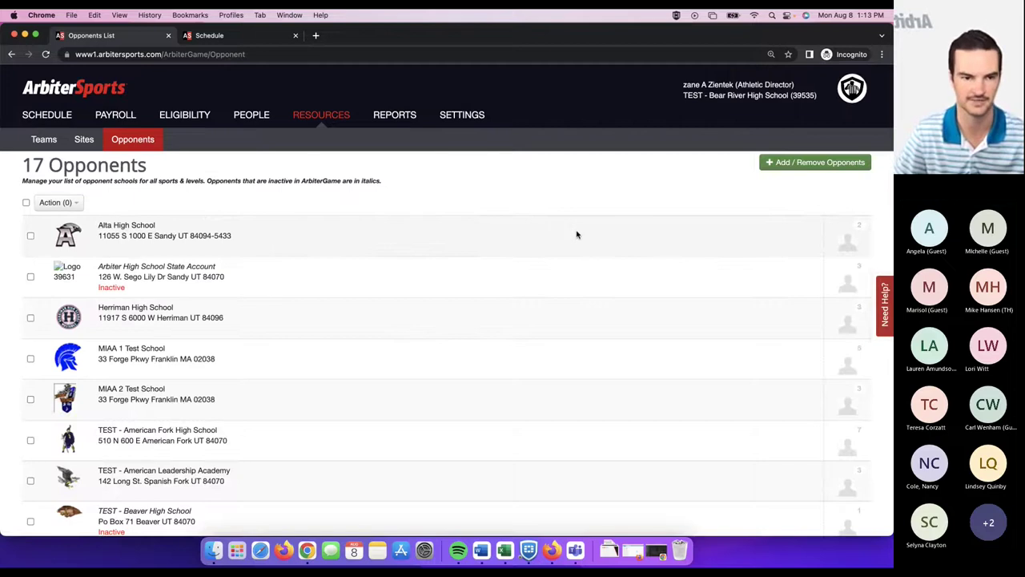
# - View the contacts for MIAA 1 Test School, then return to Opponents
pyautogui.scroll(-2, 424, 283)
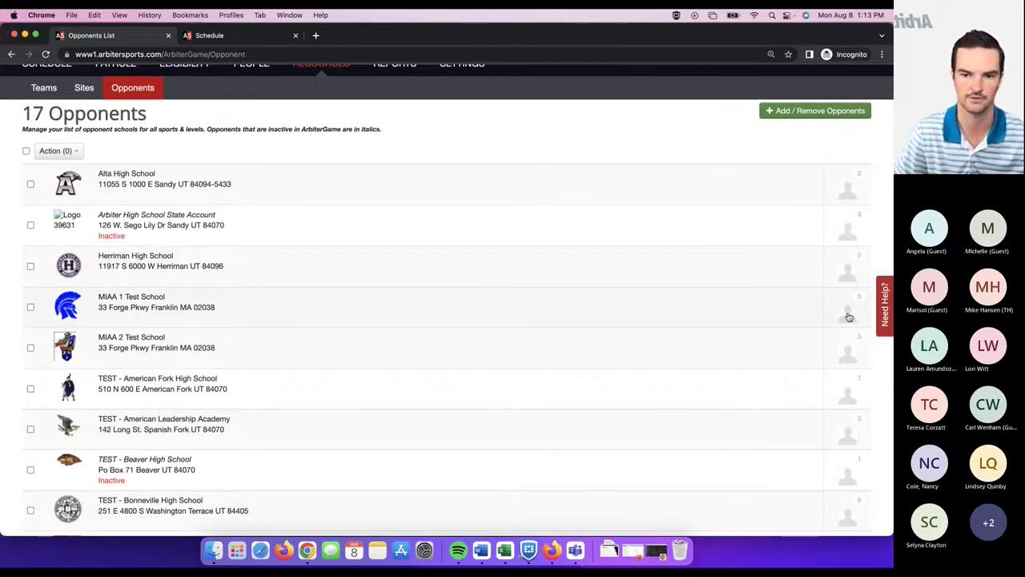
pyautogui.click(845, 318)
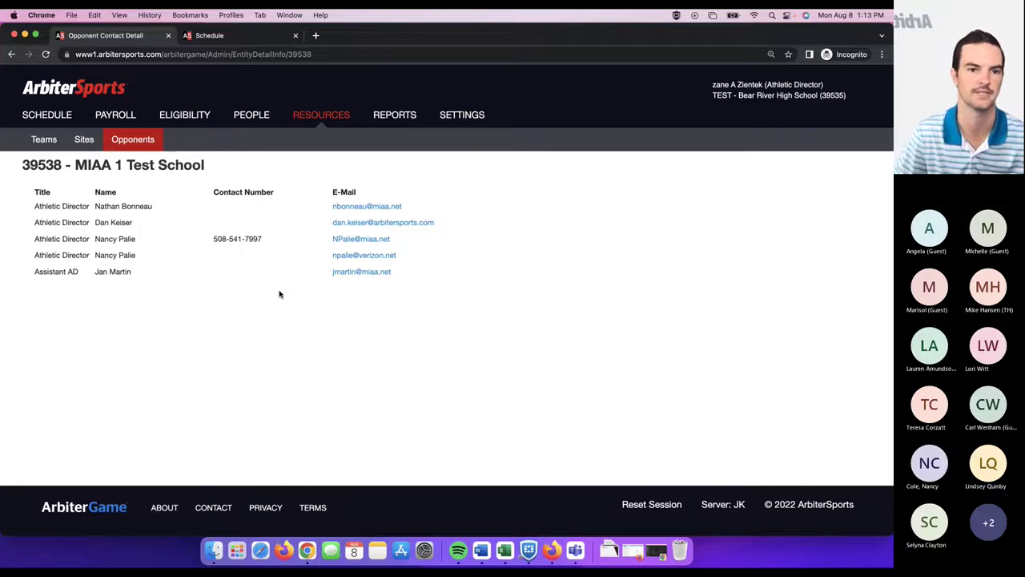
pyautogui.click(137, 140)
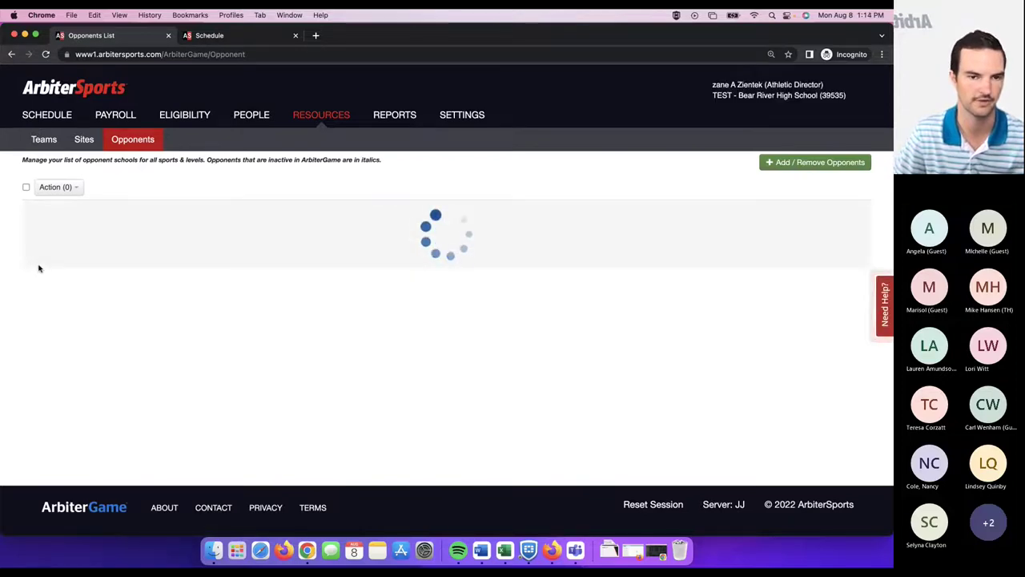
# - Select Herriman High School and check its Action menu without choosing anything
pyautogui.click(30, 318)
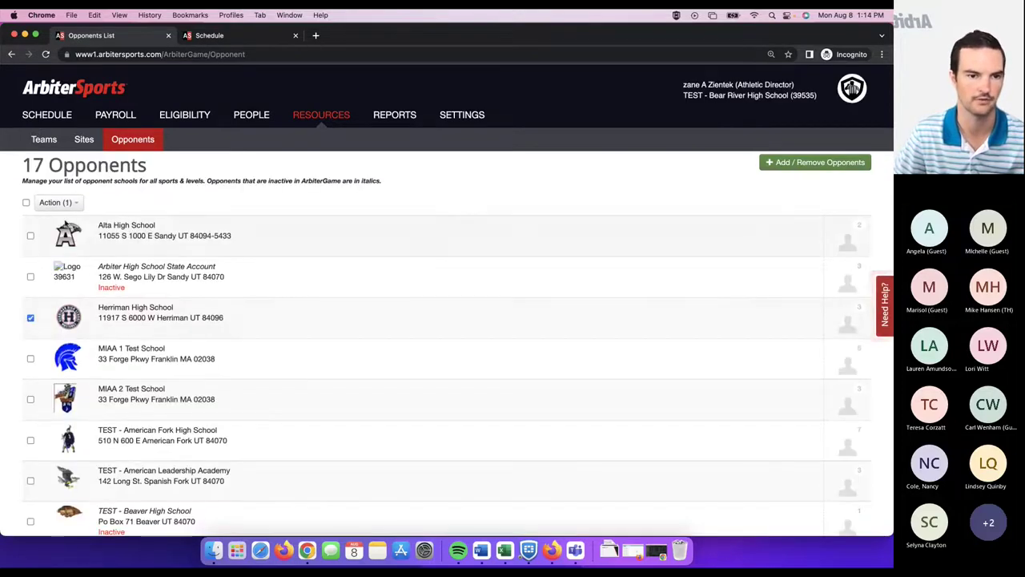
pyautogui.click(73, 202)
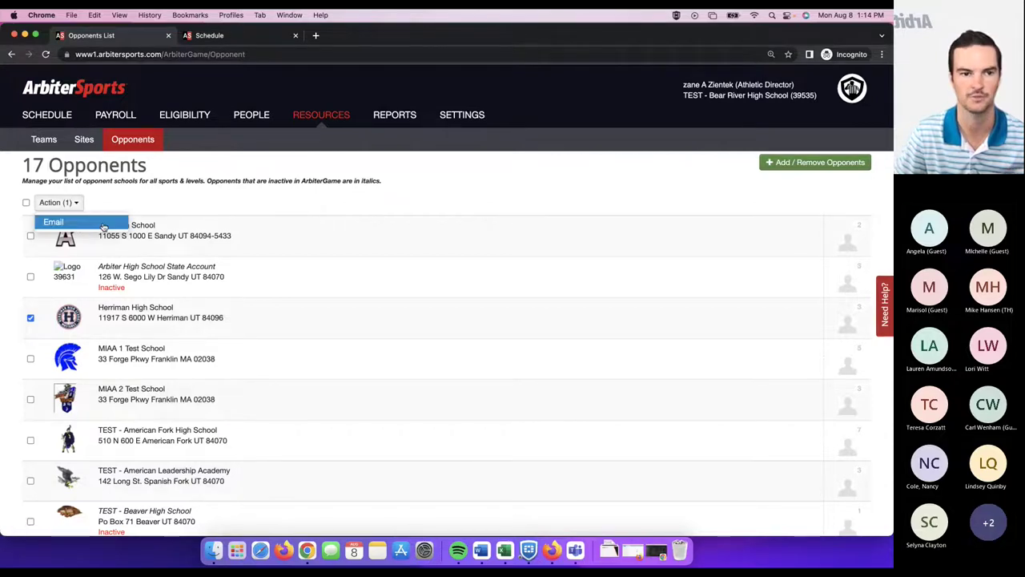
pyautogui.click(183, 204)
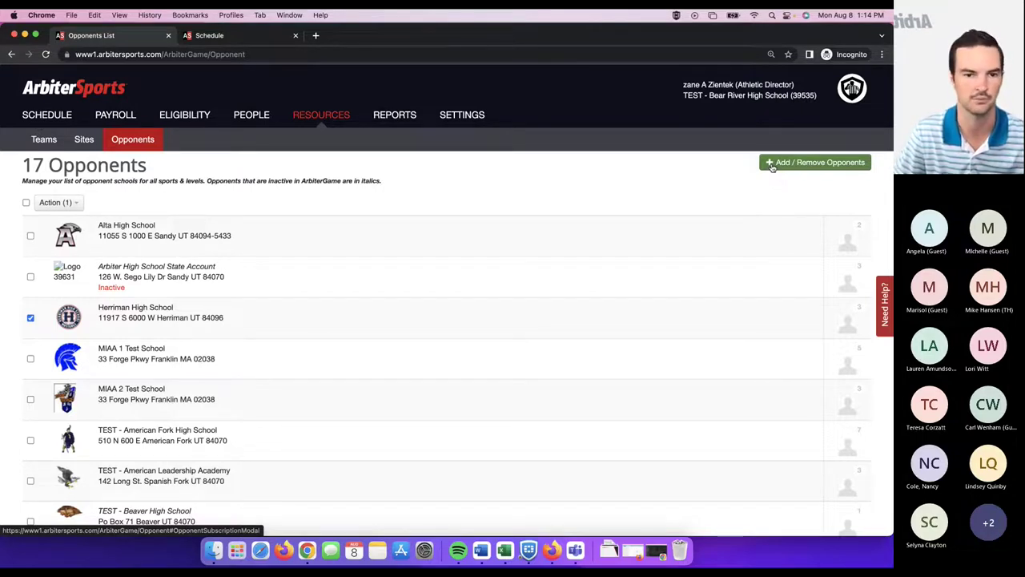
# - Open Add / Remove Opponents, keep the 10-mile radius, and select postal code 06096
pyautogui.click(771, 164)
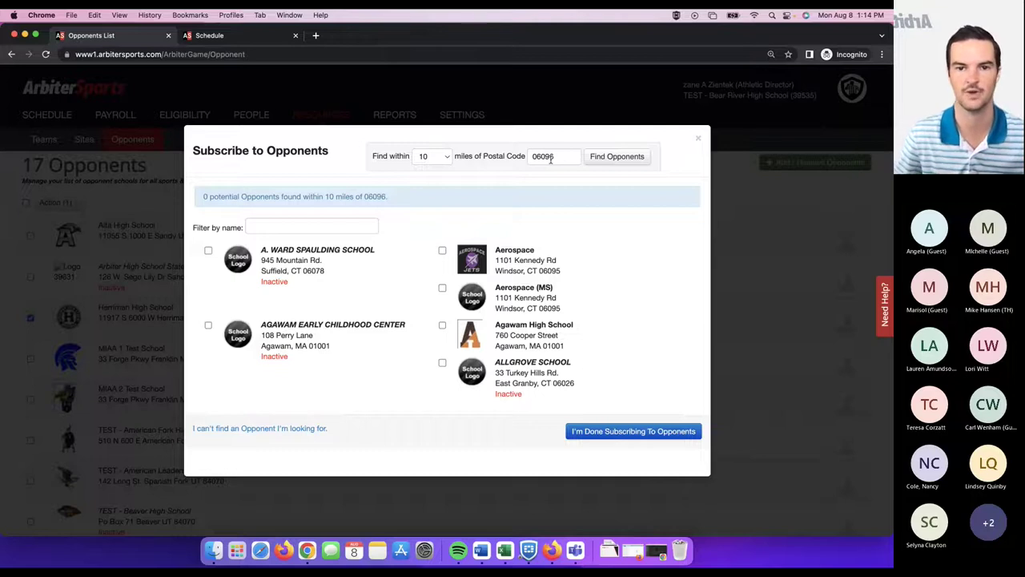
pyautogui.click(433, 159)
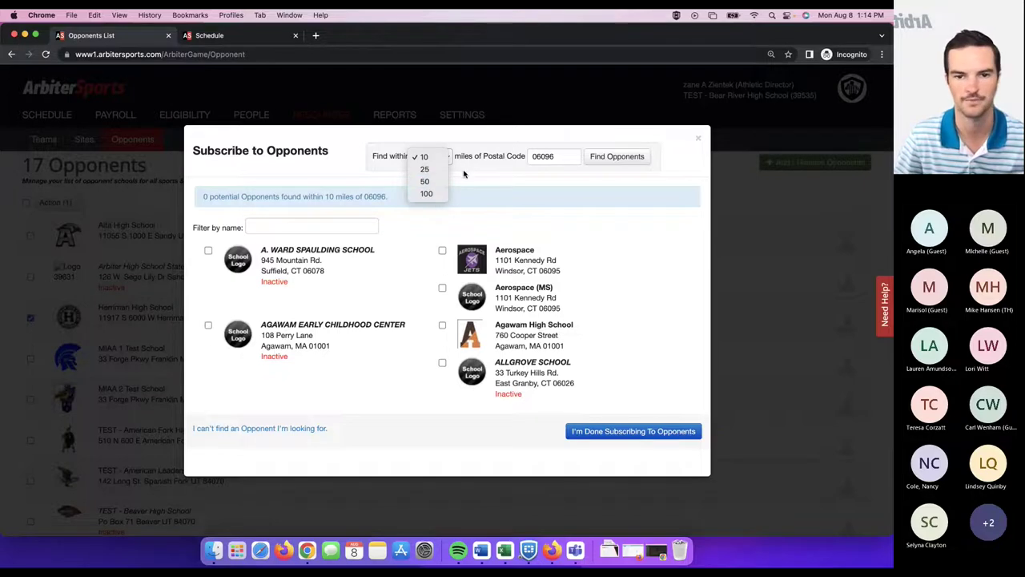
pyautogui.click(465, 172)
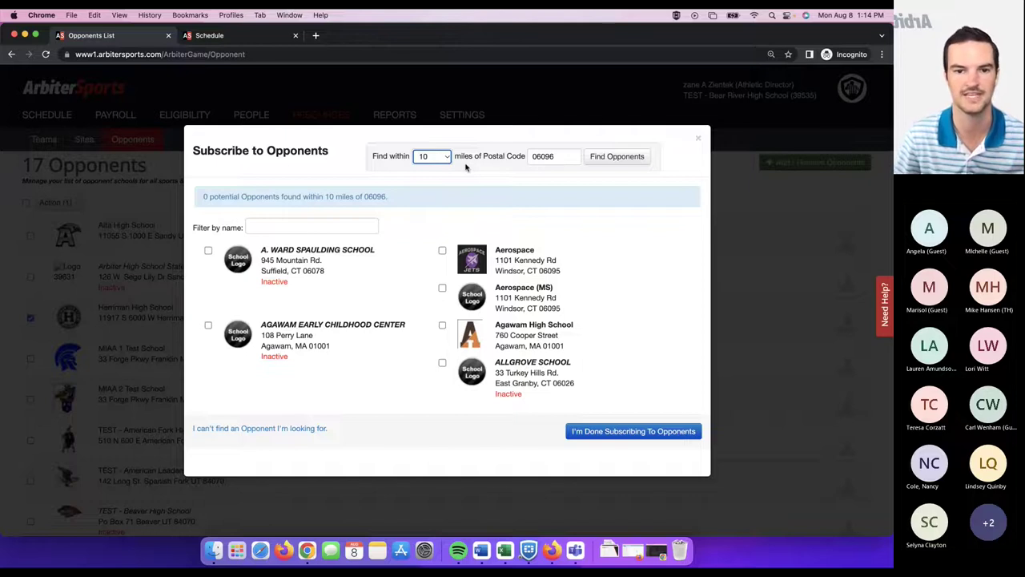
pyautogui.click(448, 158)
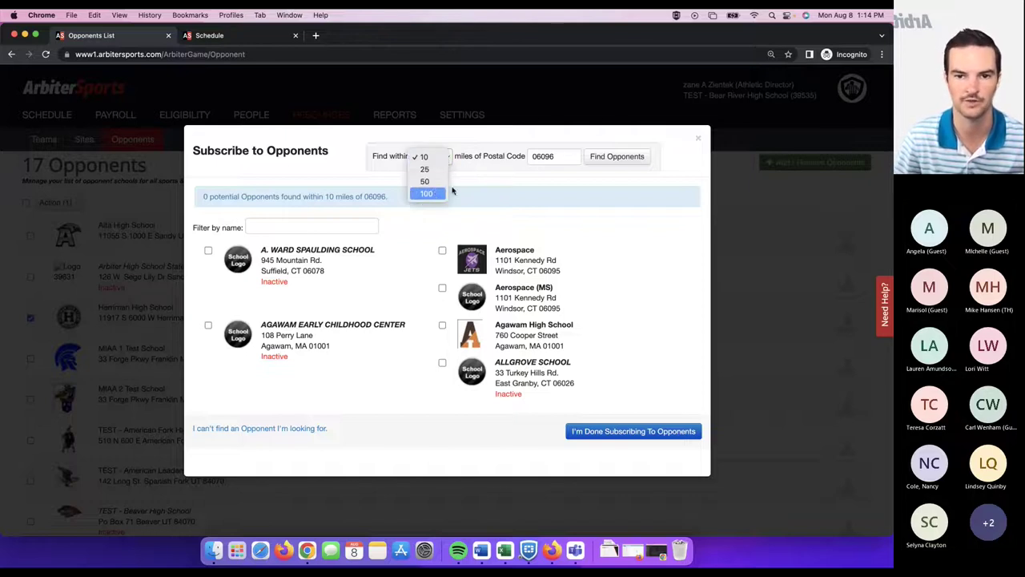
pyautogui.doubleClick(557, 157)
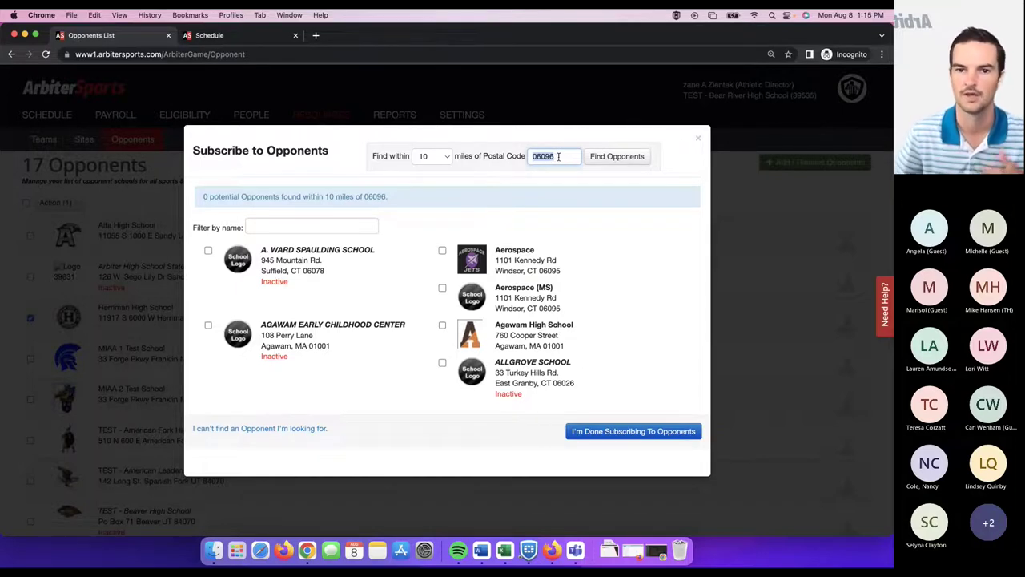
pyautogui.click(559, 156)
pyautogui.doubleClick(553, 157)
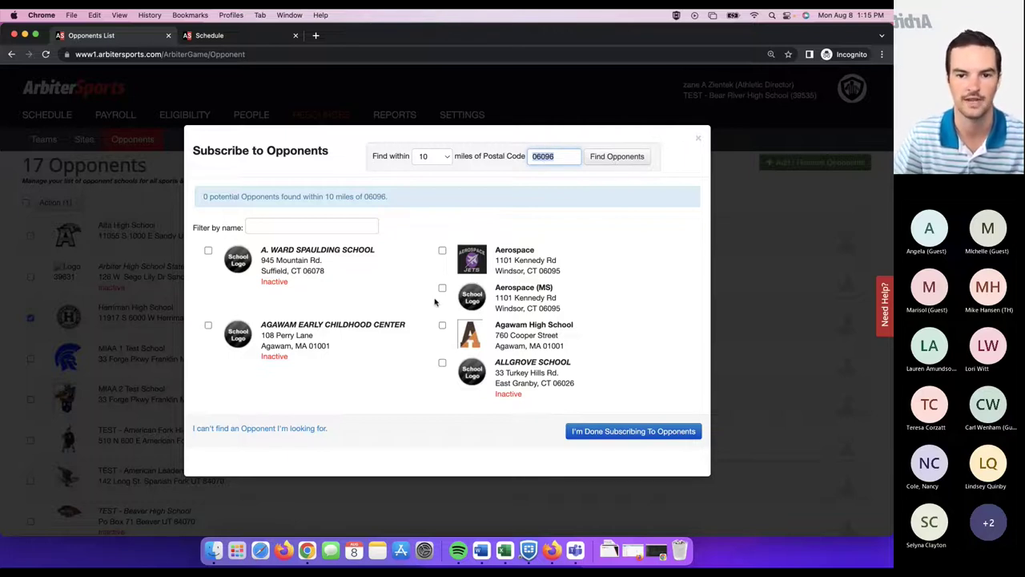
pyautogui.scroll(-2, 434, 302)
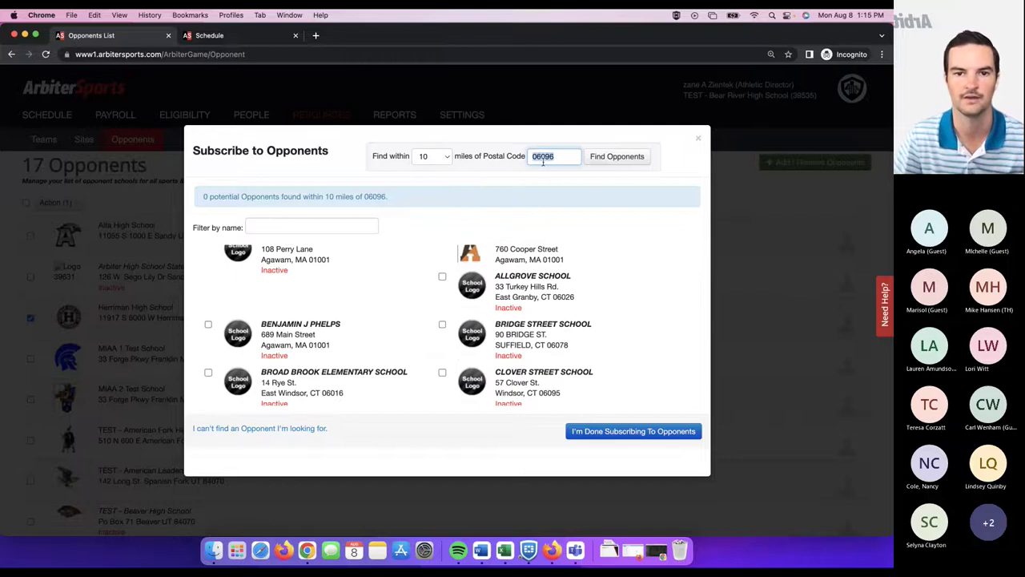
pyautogui.scroll(-1, 497, 276)
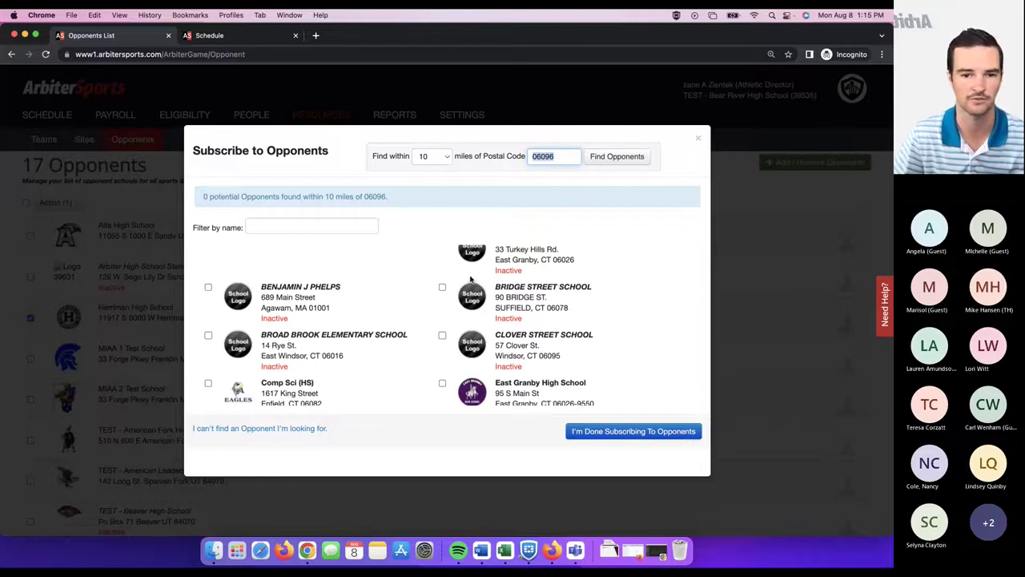
pyautogui.scroll(-8, 476, 332)
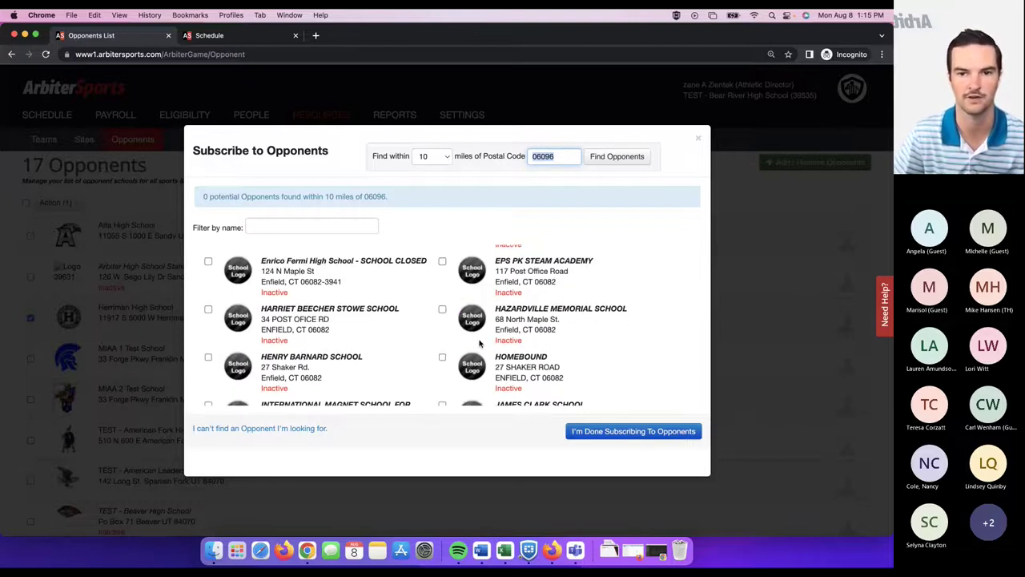
pyautogui.scroll(10, 480, 344)
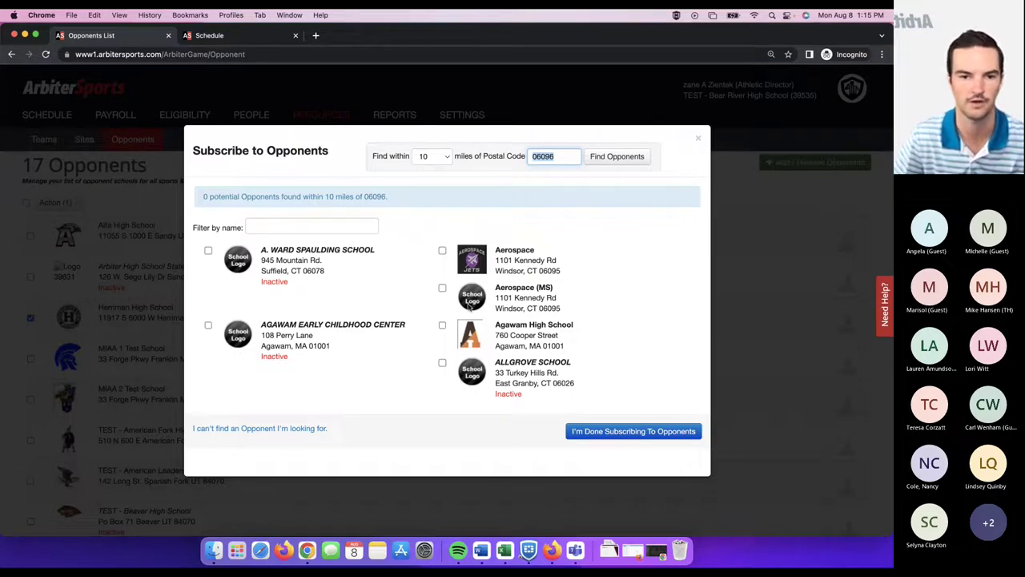
pyautogui.scroll(-1, 425, 291)
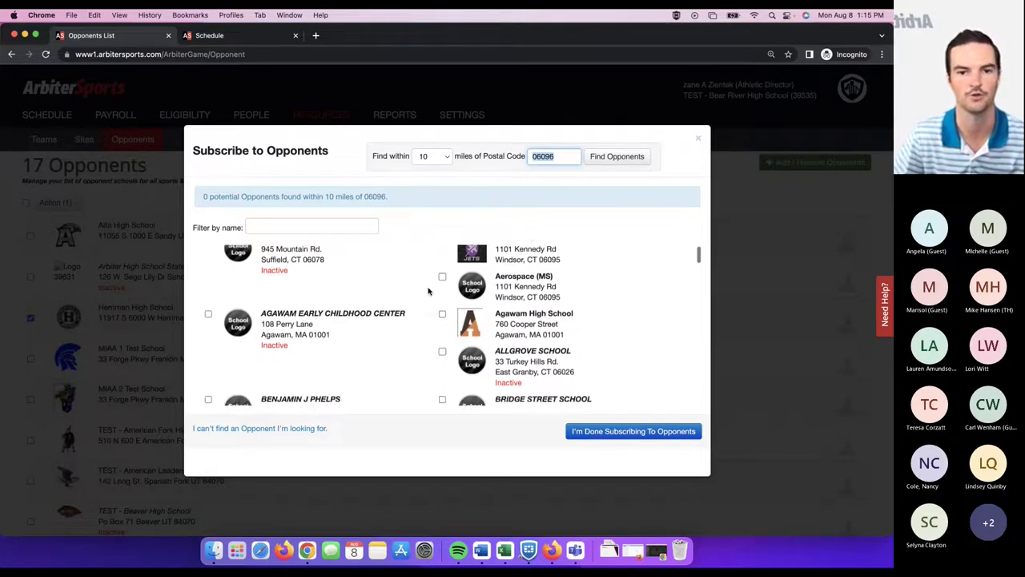
pyautogui.scroll(1, 417, 292)
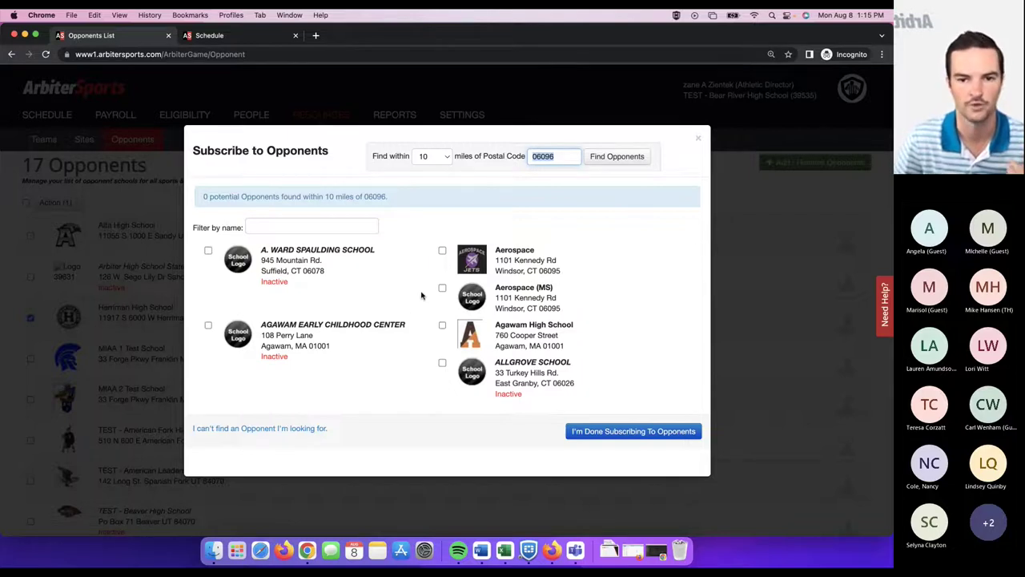
pyautogui.scroll(-1, 424, 295)
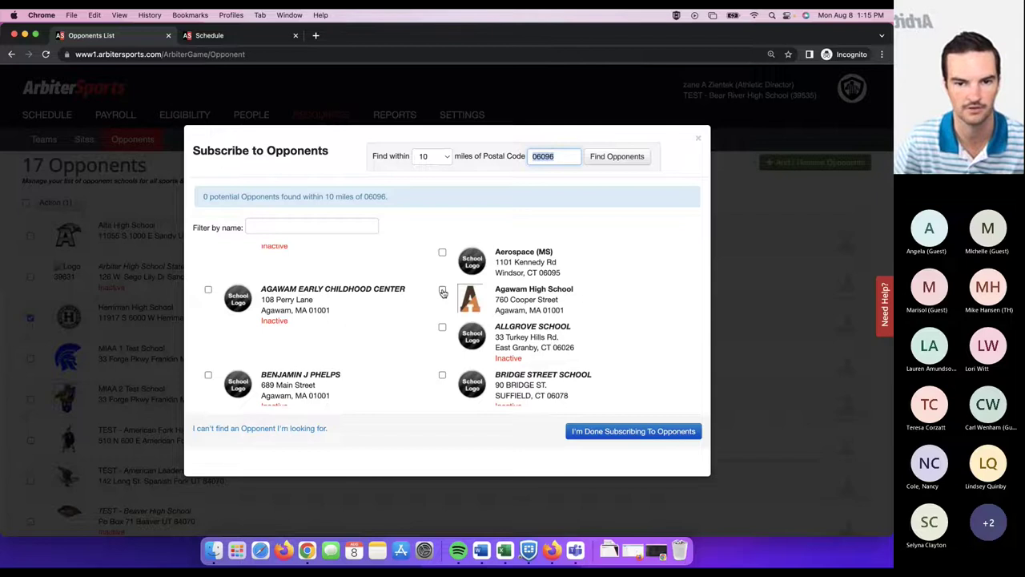
# - Subscribe to and unsubscribe from Agawam High School, then show the missing-opponent help
pyautogui.click(442, 290)
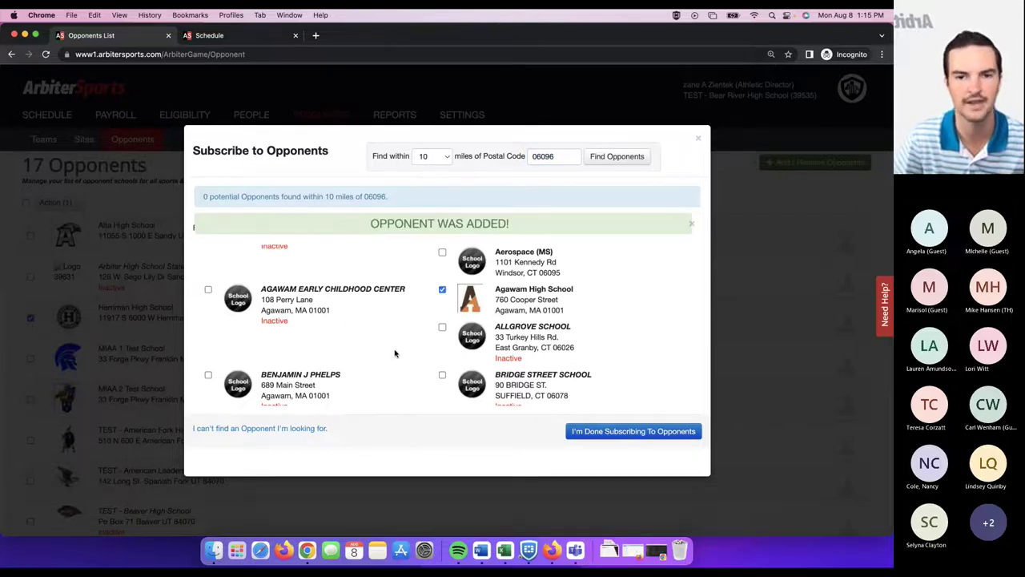
pyautogui.scroll(-1, 408, 309)
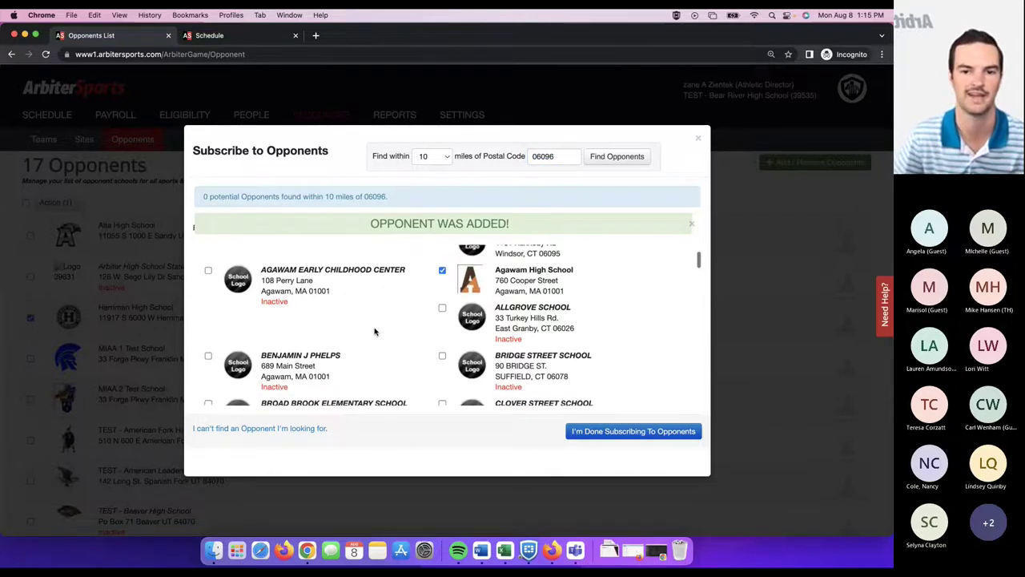
pyautogui.scroll(2, 374, 331)
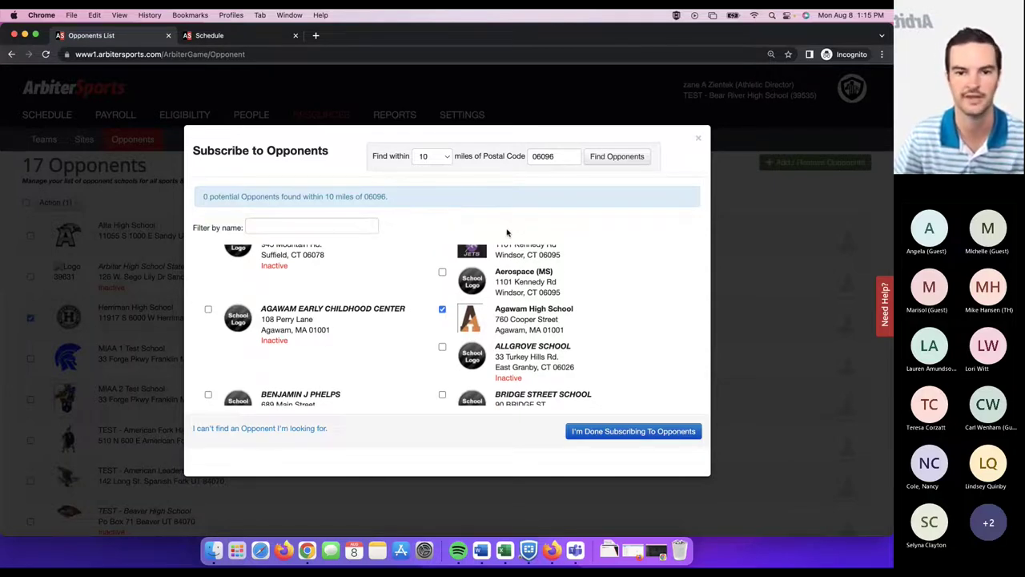
pyautogui.click(442, 309)
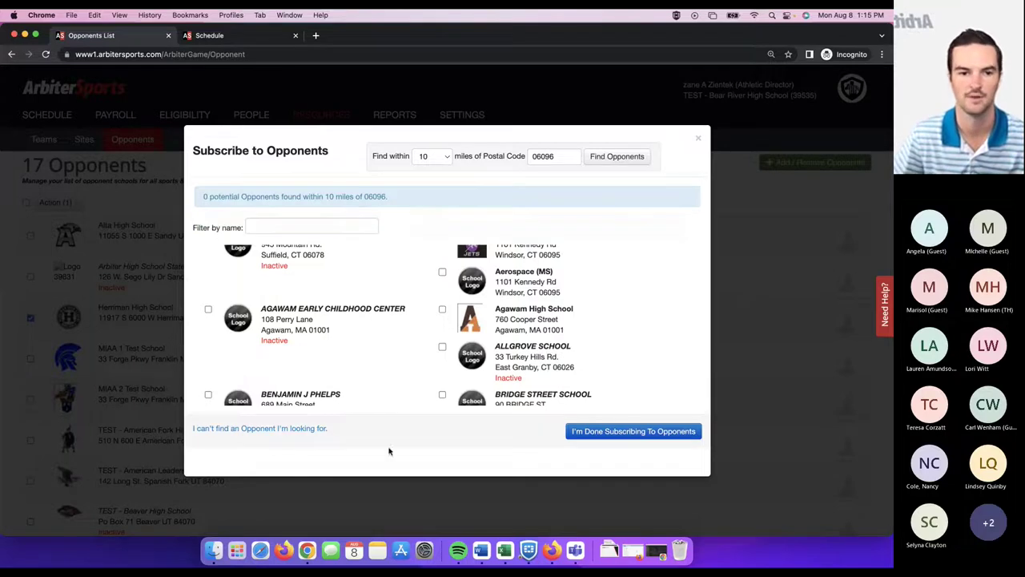
pyautogui.click(284, 430)
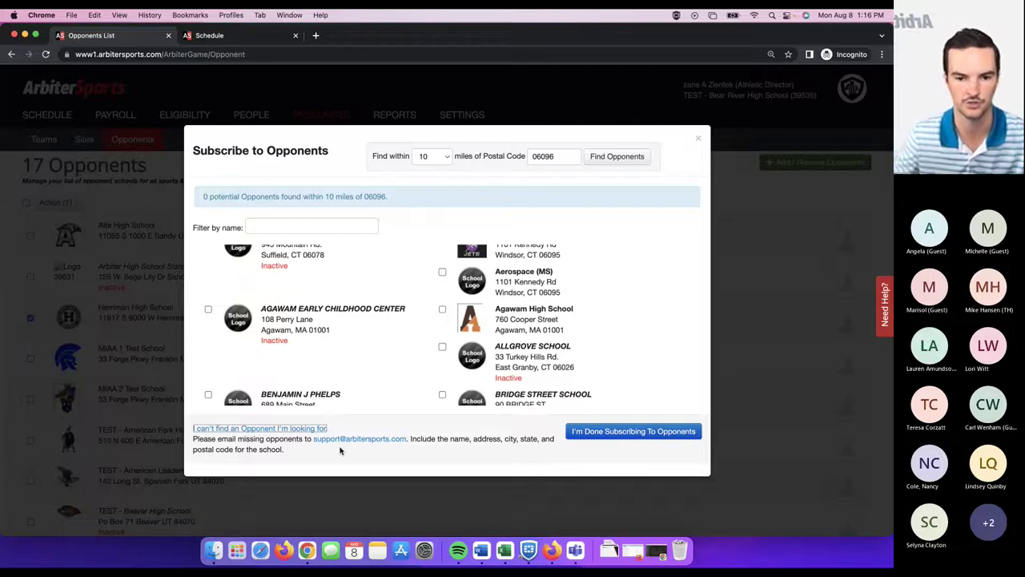
# - Close the Subscribe to Opponents dialog, back to the 17 opponents
pyautogui.scroll(-1, 340, 450)
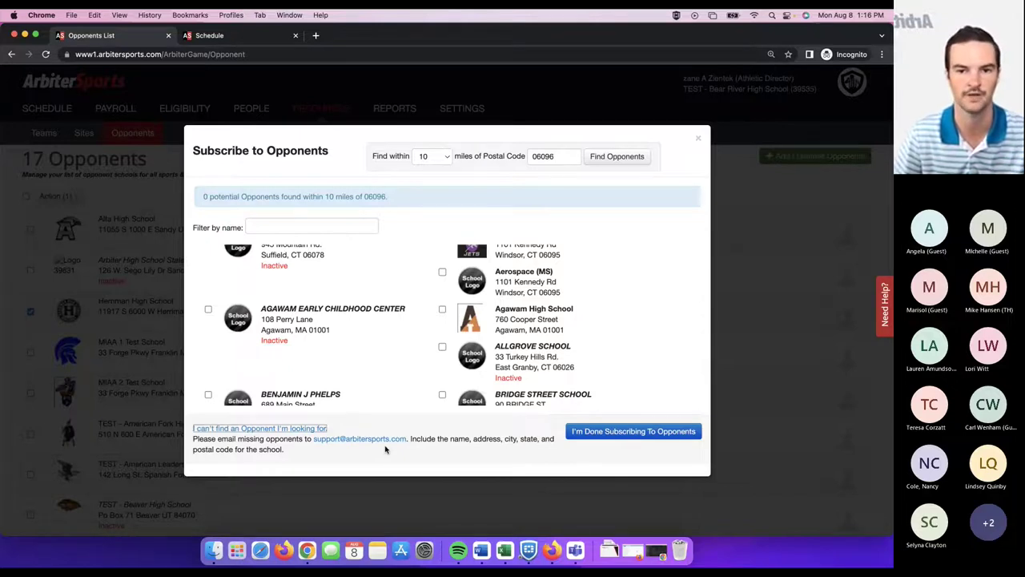
pyautogui.click(698, 137)
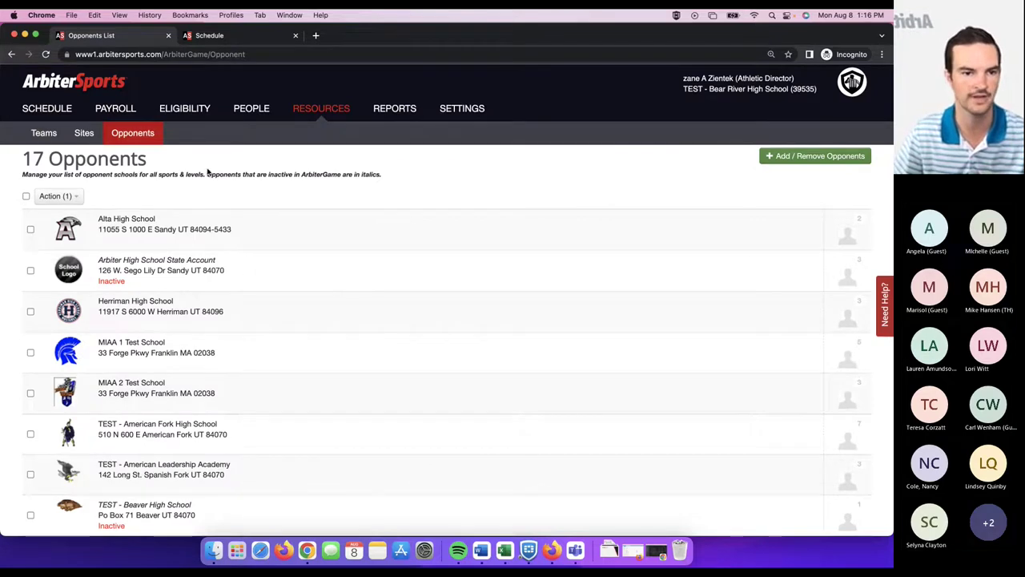
# - Show the Resources Sites list with its 8 sites and addresses
pyautogui.click(85, 134)
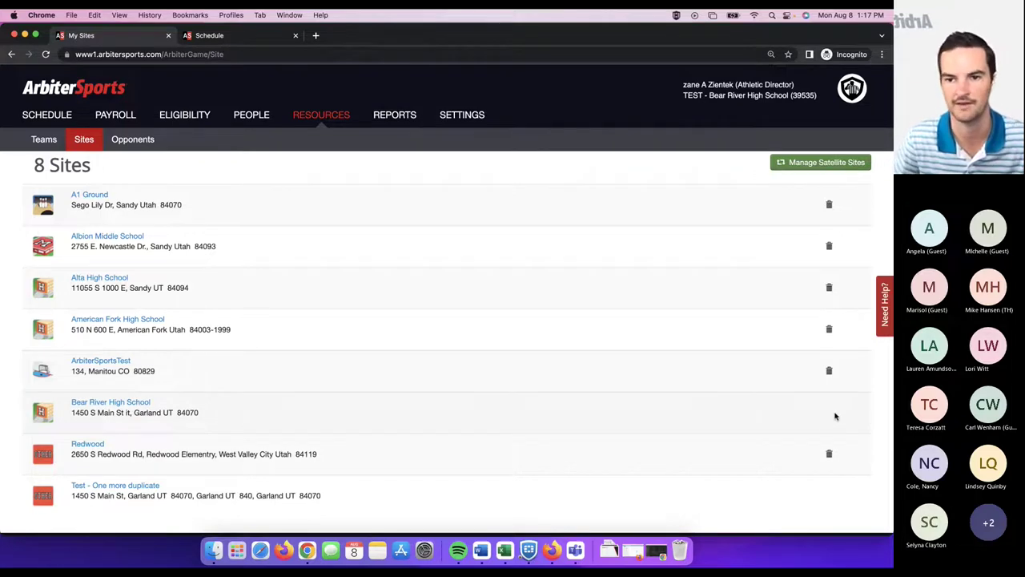
pyautogui.scroll(1, 839, 419)
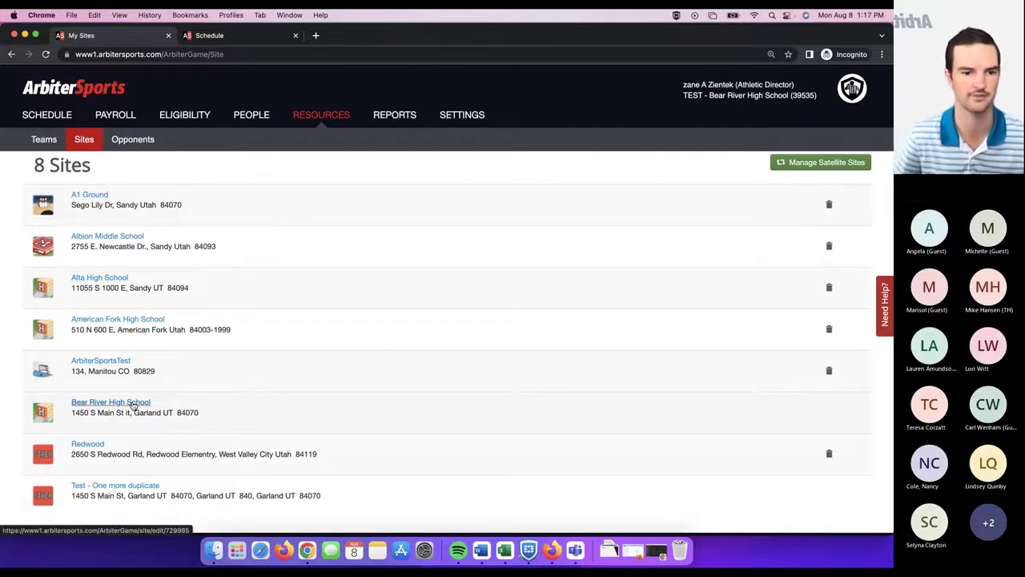
# - Open Bear River High School's Edit Site page with its Garland 84070 address
pyautogui.click(134, 407)
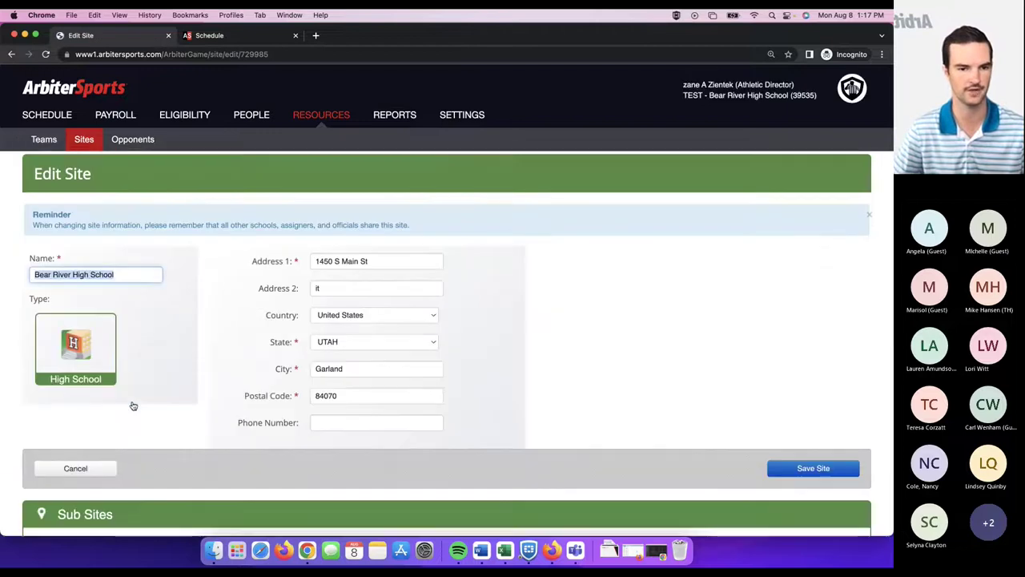
pyautogui.scroll(-1, 184, 333)
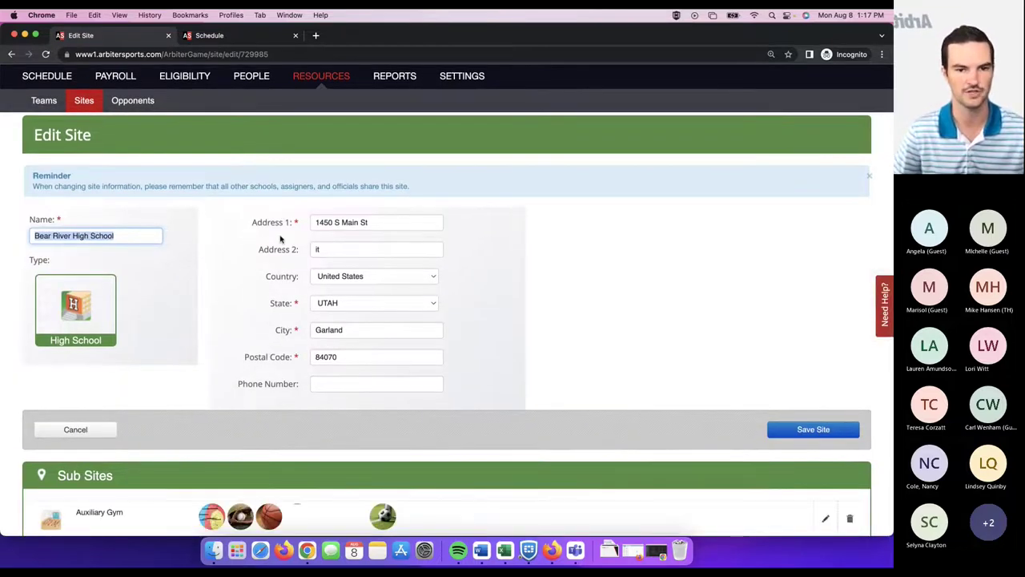
pyautogui.click(246, 275)
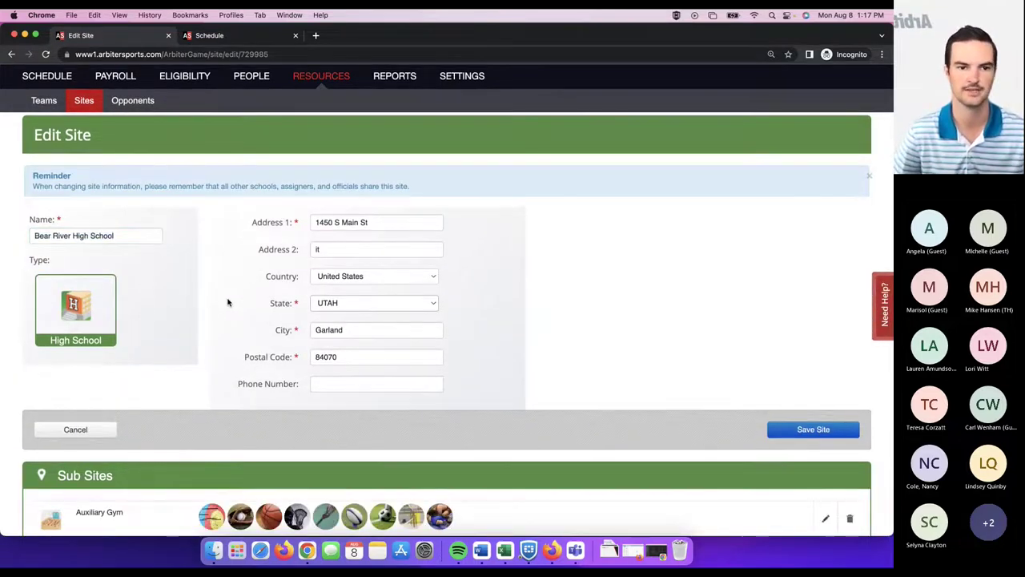